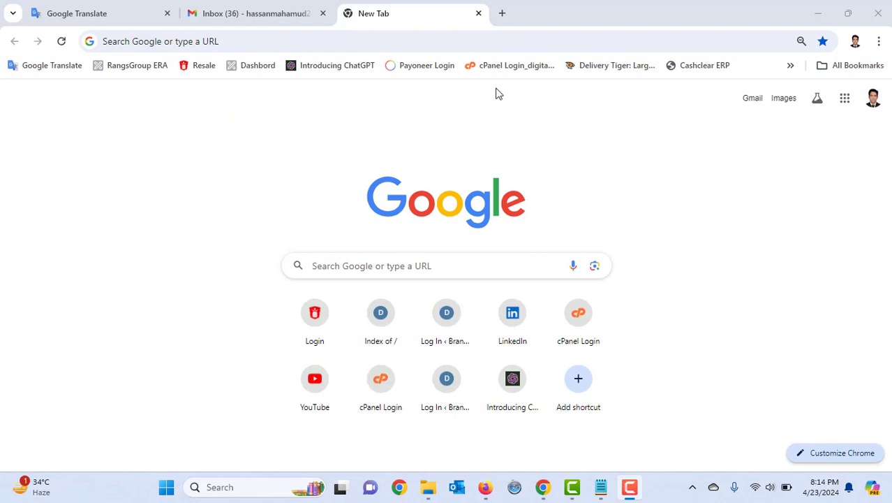
Log in to cPanel with the saved credentials and scroll down to the Softaculous Apps Installer scripts
{"action": "left_click", "coordinate": [503, 67]}
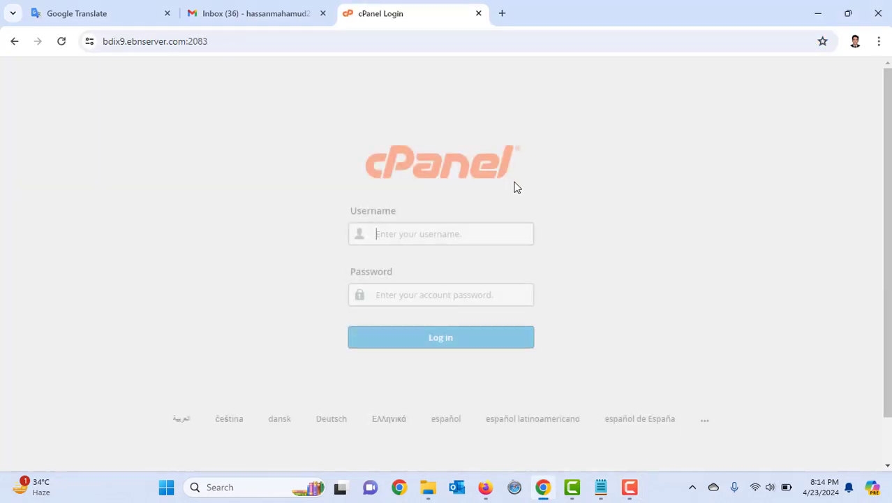
{"action": "left_click", "coordinate": [449, 345]}
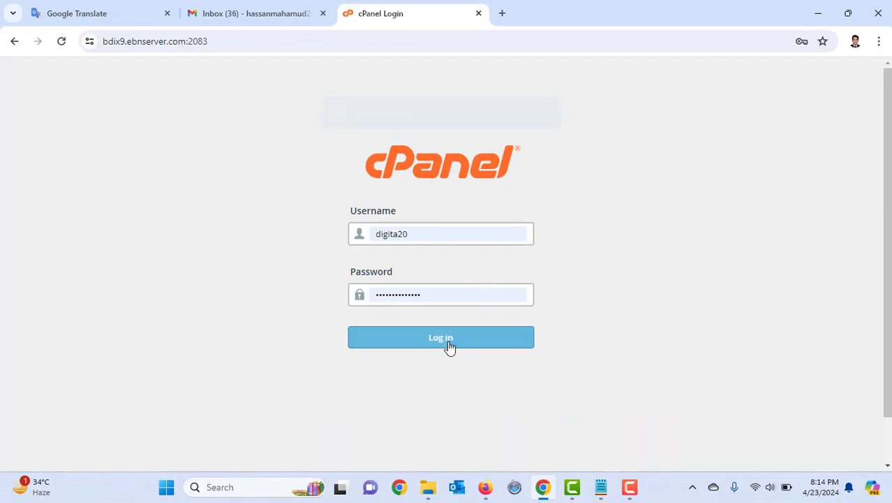
{"action": "scroll", "coordinate": [457, 323], "scroll_direction": "down", "scroll_amount": 2}
{"action": "scroll", "coordinate": [459, 326], "scroll_direction": "down", "scroll_amount": 7}
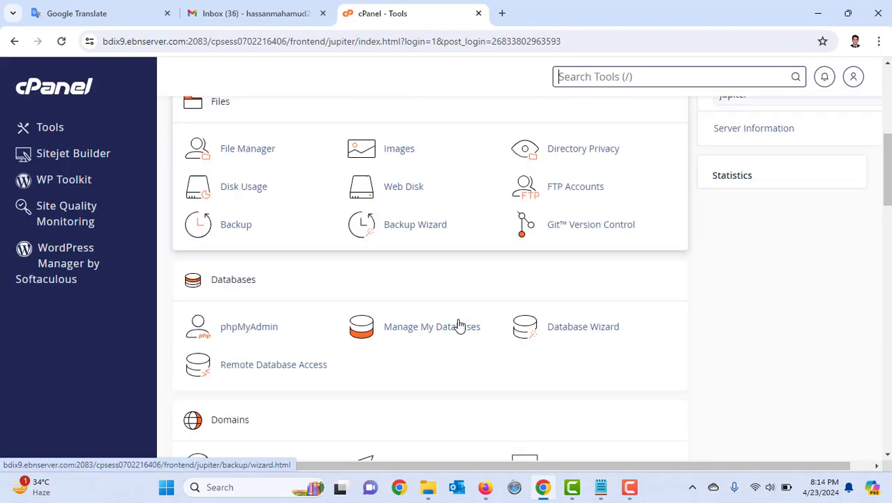
{"action": "scroll", "coordinate": [459, 325], "scroll_direction": "down", "scroll_amount": 3}
{"action": "scroll", "coordinate": [459, 325], "scroll_direction": "down", "scroll_amount": 5}
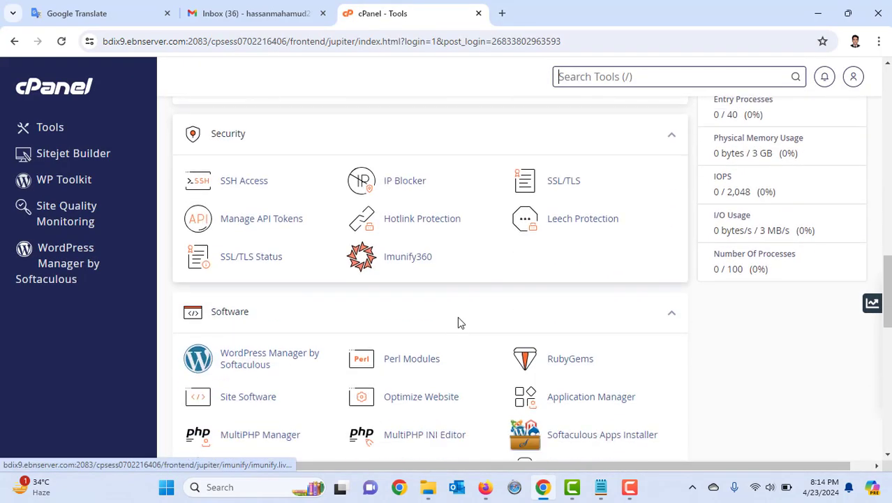
{"action": "scroll", "coordinate": [458, 321], "scroll_direction": "down", "scroll_amount": 2}
{"action": "scroll", "coordinate": [458, 321], "scroll_direction": "down", "scroll_amount": 5}
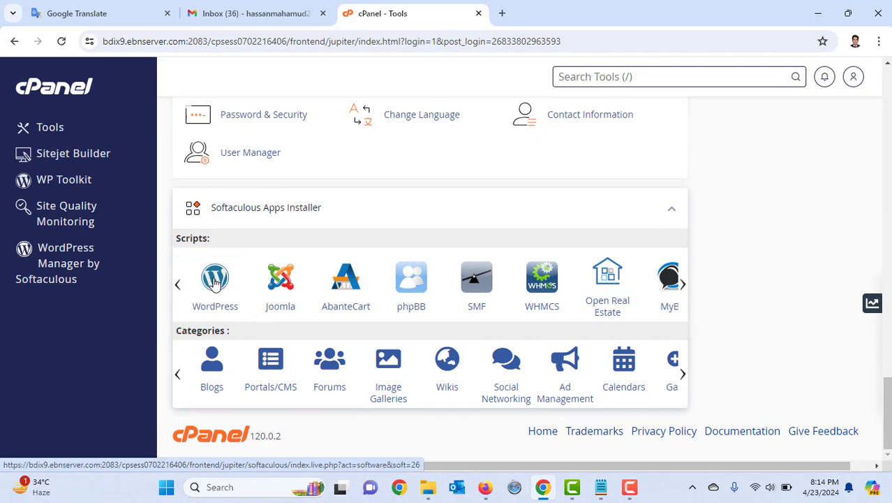
Open the WordPress script in Softaculous and start a new installation with Install Now
{"action": "left_click", "coordinate": [215, 284]}
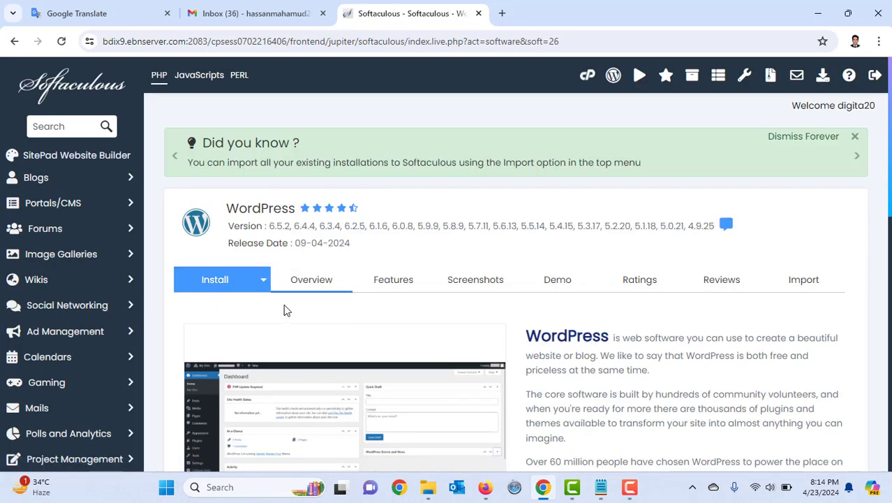
{"action": "scroll", "coordinate": [292, 310], "scroll_direction": "down", "scroll_amount": 5}
{"action": "scroll", "coordinate": [291, 308], "scroll_direction": "up", "scroll_amount": 2}
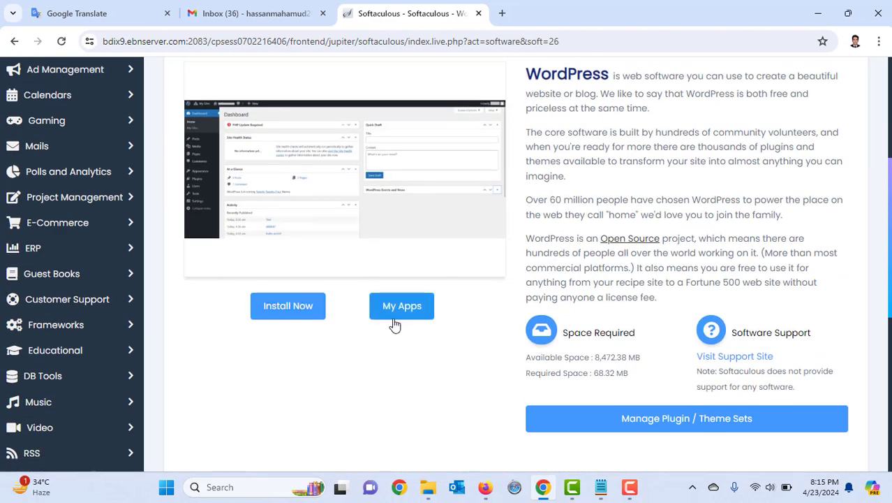
{"action": "left_click", "coordinate": [288, 311]}
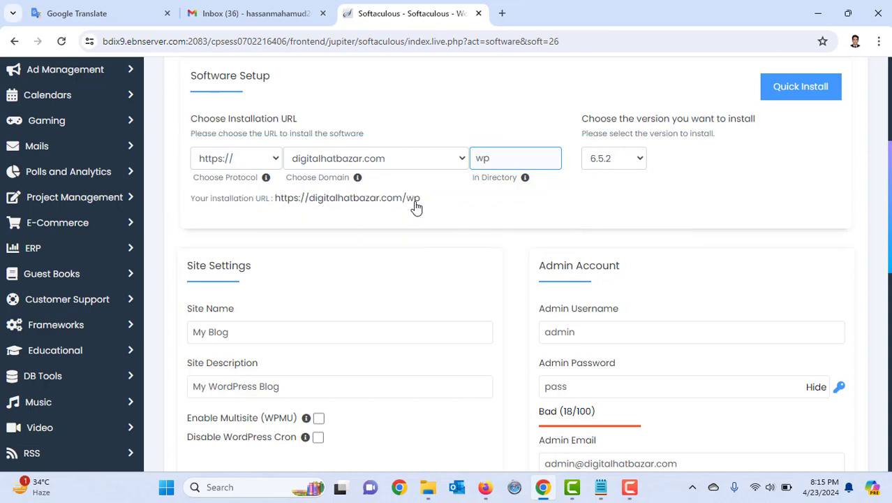
Choose women.digitalhatbazar.com as the install domain and clear 'wp' from In Directory
{"action": "left_click", "coordinate": [419, 162]}
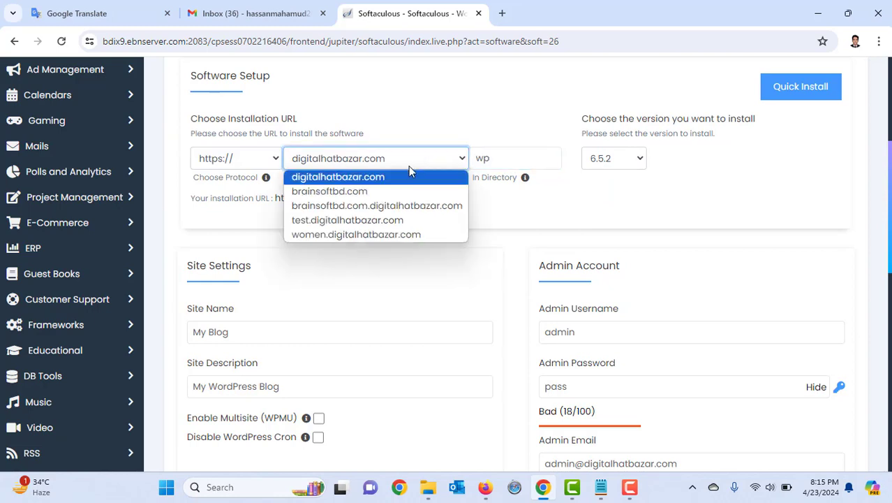
{"action": "left_click", "coordinate": [362, 234]}
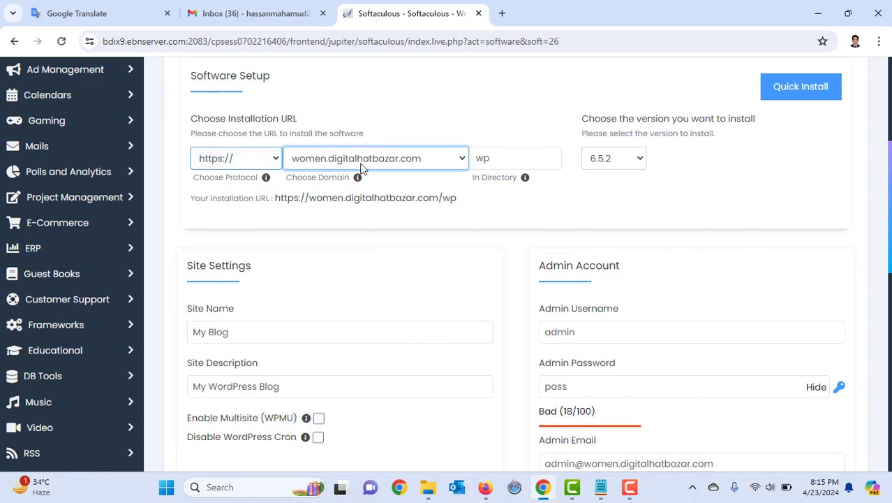
{"action": "left_click", "coordinate": [494, 166]}
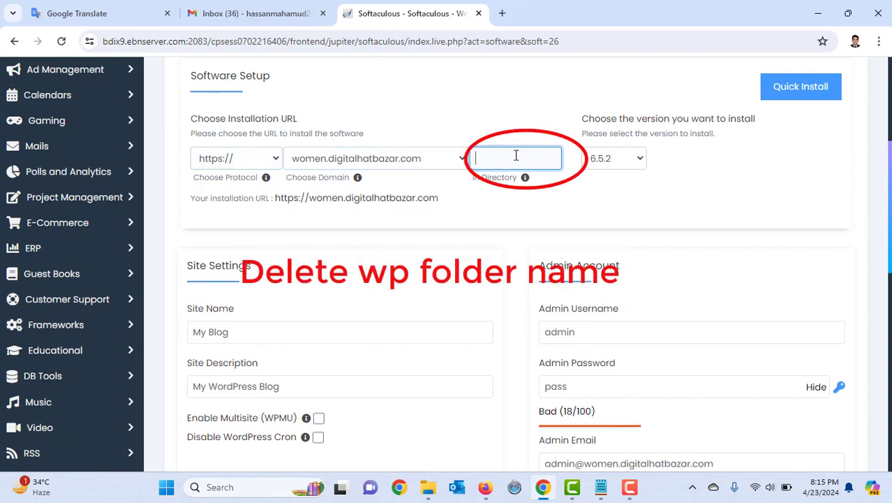
{"action": "left_click", "coordinate": [469, 218]}
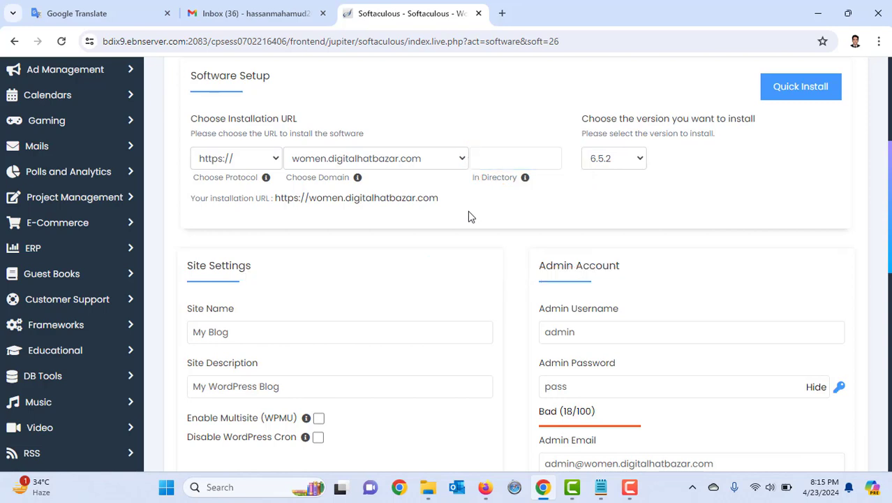
{"action": "left_click", "coordinate": [492, 156]}
Scroll to the bottom of the install form and run the WordPress installation
{"action": "scroll", "coordinate": [406, 268], "scroll_direction": "down", "scroll_amount": 4}
{"action": "scroll", "coordinate": [409, 271], "scroll_direction": "down", "scroll_amount": 2}
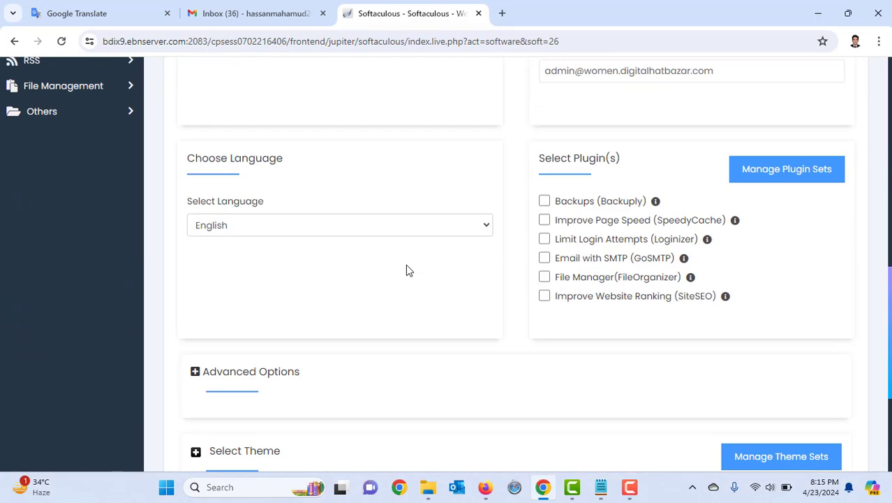
{"action": "scroll", "coordinate": [407, 271], "scroll_direction": "down", "scroll_amount": 3}
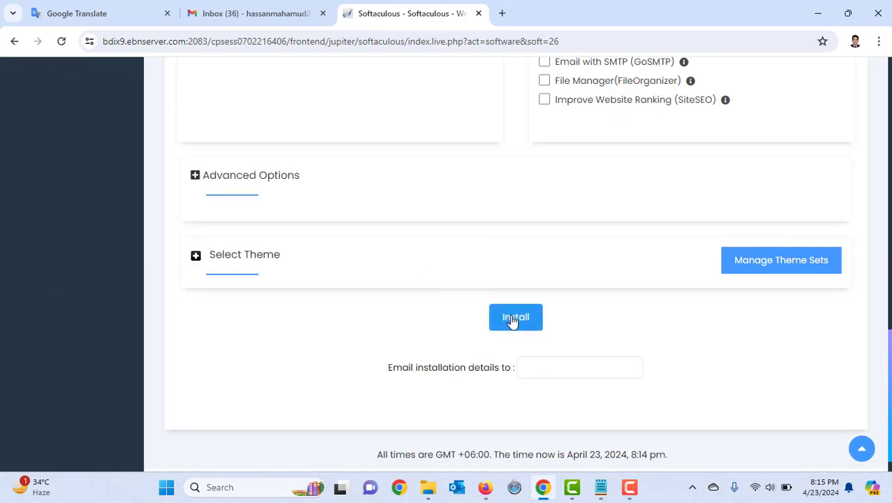
{"action": "scroll", "coordinate": [484, 311], "scroll_direction": "up", "scroll_amount": 10}
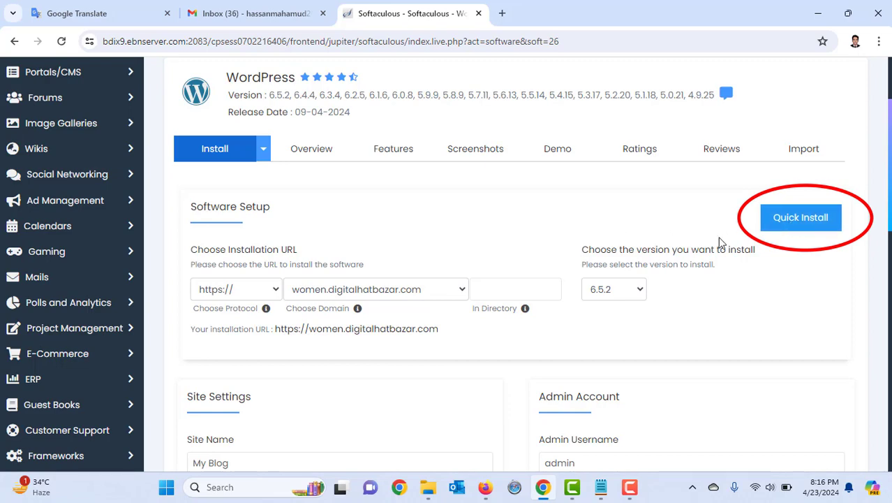
{"action": "scroll", "coordinate": [580, 280], "scroll_direction": "down", "scroll_amount": 15}
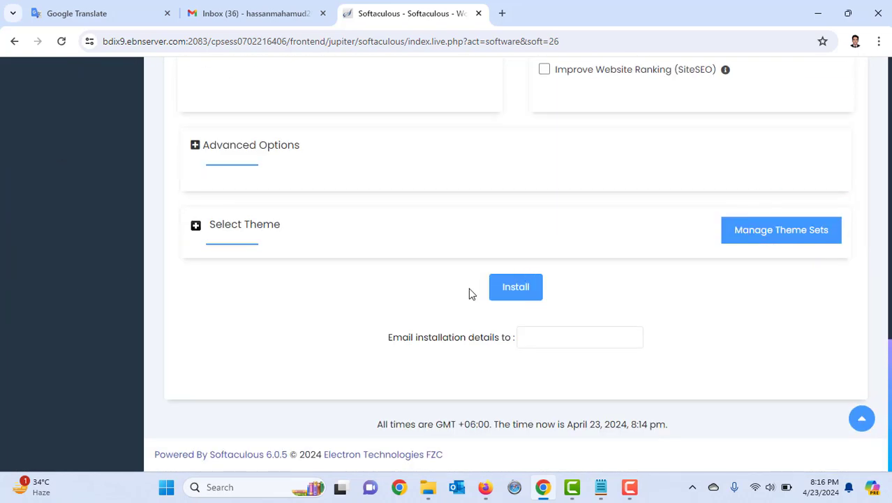
{"action": "left_click", "coordinate": [533, 289]}
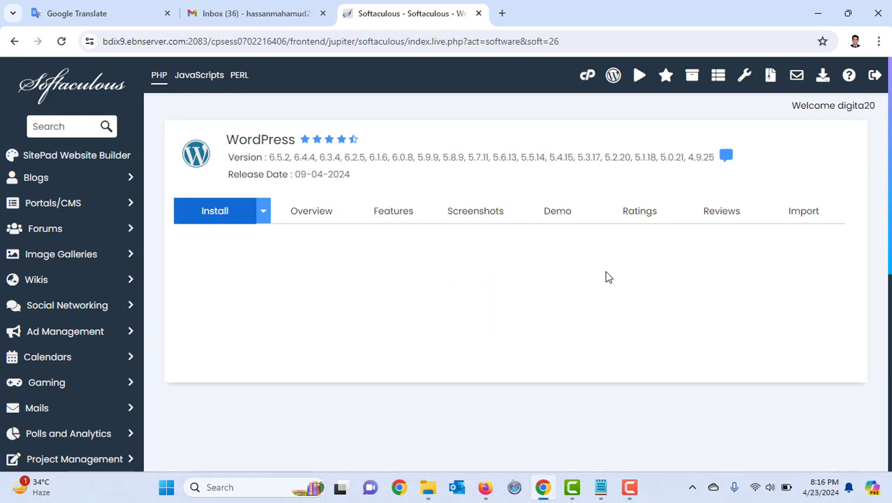
{"action": "scroll", "coordinate": [576, 277], "scroll_direction": "down", "scroll_amount": 2}
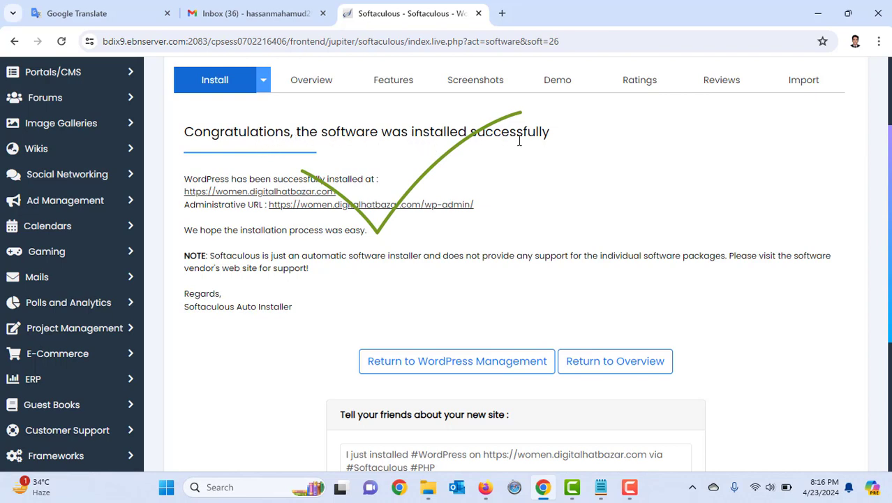
{"action": "left_click_drag", "start_coordinate": [569, 138], "coordinate": [192, 124]}
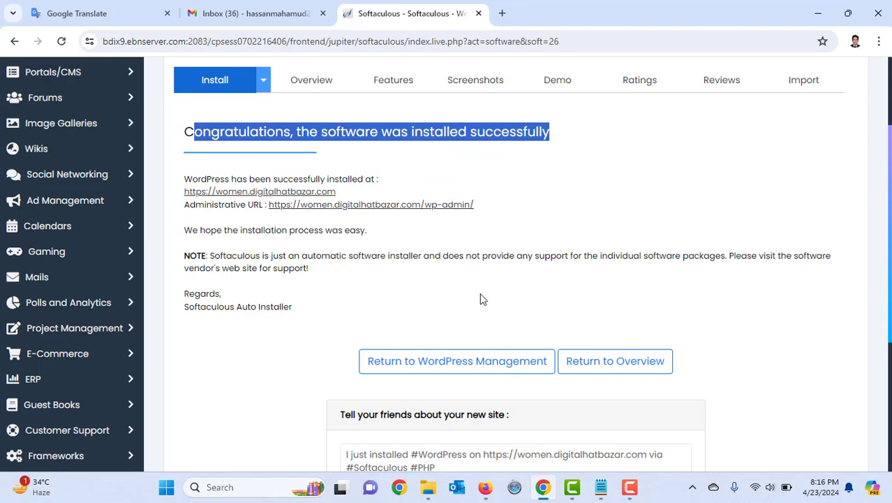
{"action": "scroll", "coordinate": [481, 294], "scroll_direction": "down", "scroll_amount": 3}
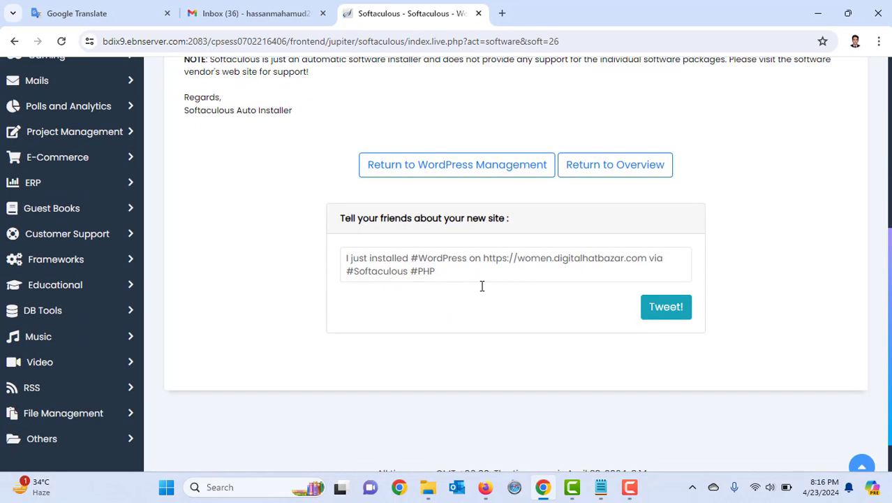
{"action": "scroll", "coordinate": [474, 285], "scroll_direction": "up", "scroll_amount": 1}
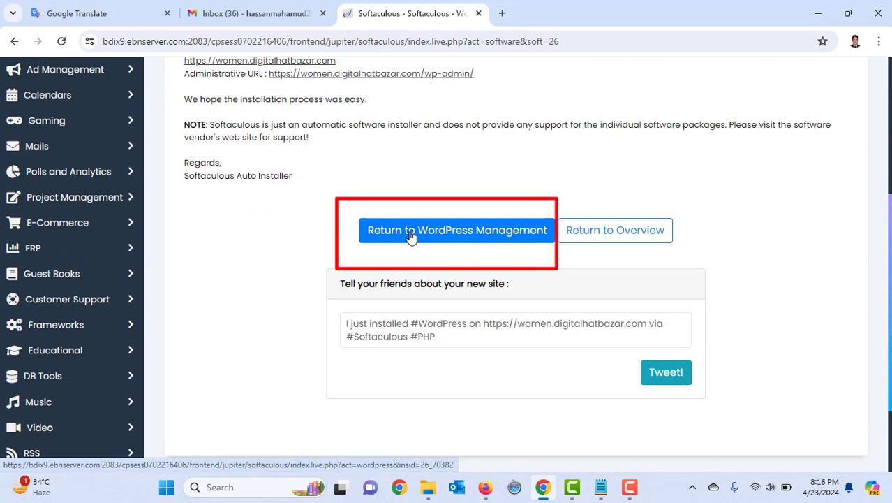
Return to WordPress Management and review the 'My Blog' entry at women.digitalhatbazar.com, version 6.5.2
{"action": "left_click", "coordinate": [411, 232]}
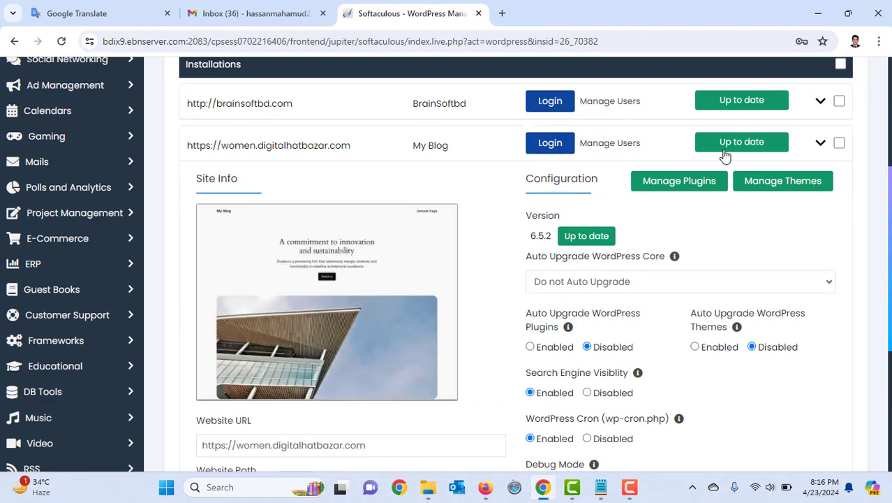
{"action": "scroll", "coordinate": [477, 214], "scroll_direction": "up", "scroll_amount": 2}
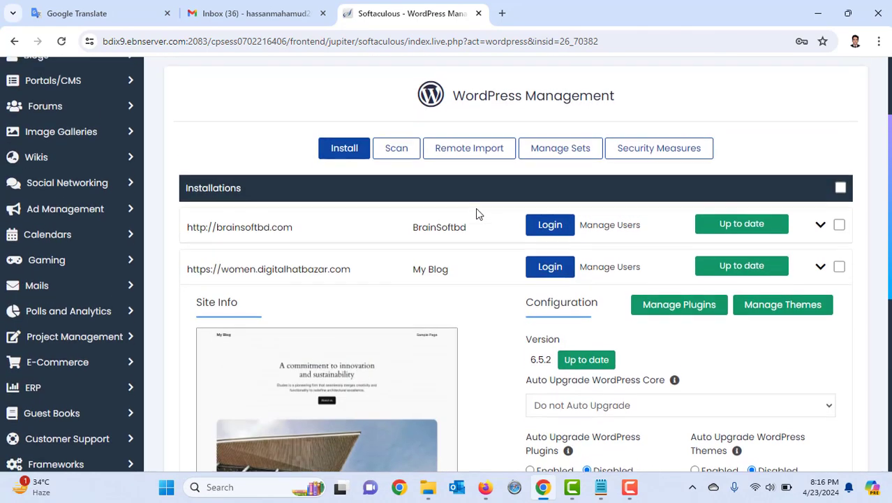
{"action": "scroll", "coordinate": [476, 213], "scroll_direction": "down", "scroll_amount": 6}
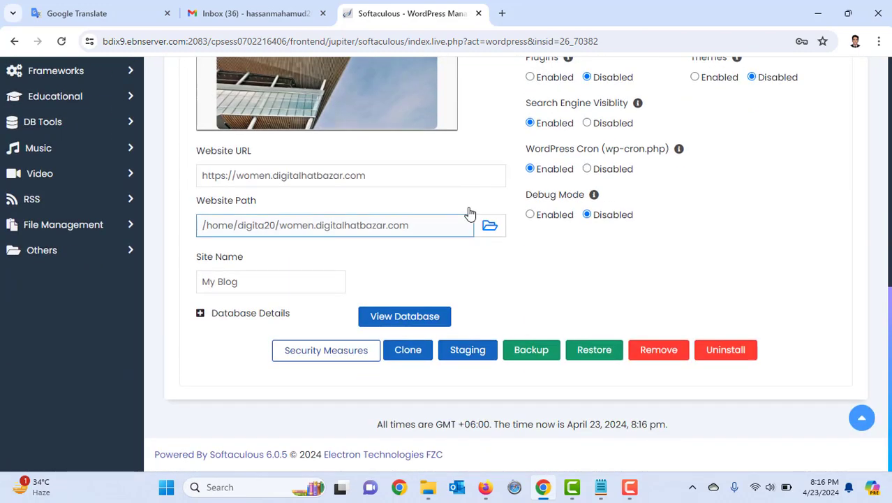
{"action": "scroll", "coordinate": [470, 213], "scroll_direction": "up", "scroll_amount": 4}
{"action": "scroll", "coordinate": [470, 213], "scroll_direction": "down", "scroll_amount": 4}
{"action": "scroll", "coordinate": [468, 209], "scroll_direction": "up", "scroll_amount": 3}
{"action": "scroll", "coordinate": [466, 203], "scroll_direction": "down", "scroll_amount": 3}
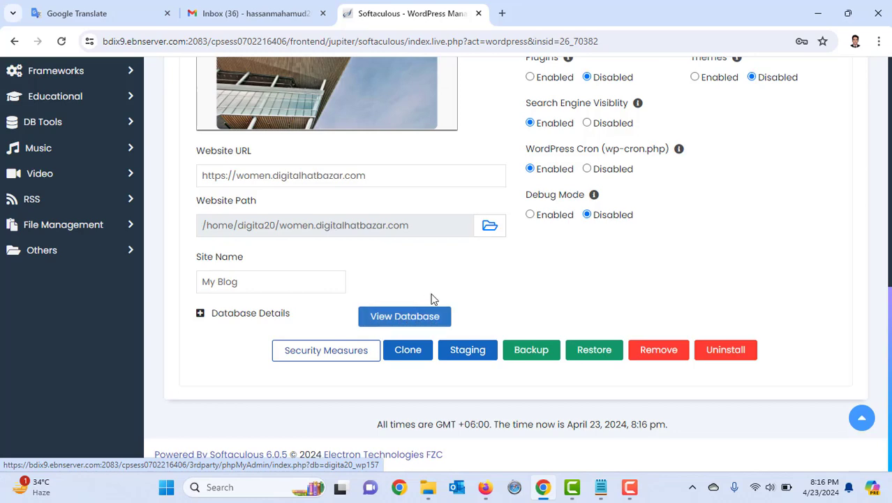
{"action": "scroll", "coordinate": [461, 278], "scroll_direction": "up", "scroll_amount": 3}
{"action": "scroll", "coordinate": [461, 277], "scroll_direction": "up", "scroll_amount": 2}
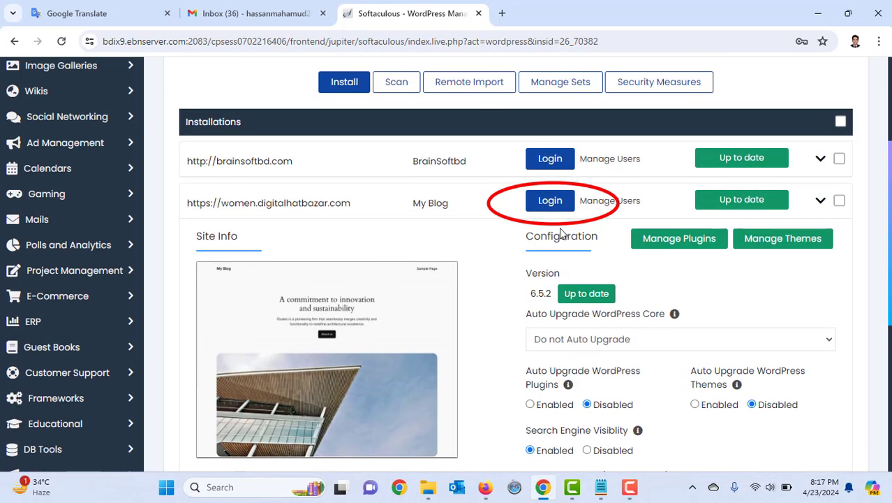
Log in to the women.digitalhatbazar.com WordPress admin dashboard from Softaculous
{"action": "left_click", "coordinate": [550, 202]}
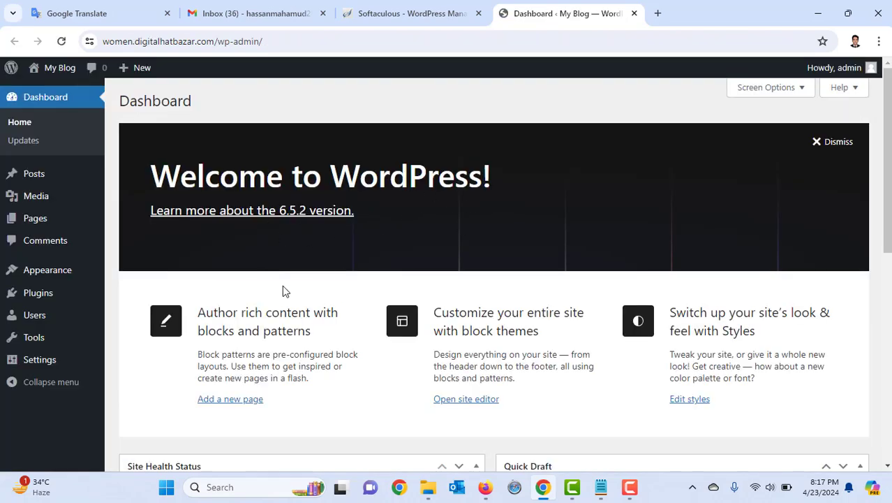
{"action": "scroll", "coordinate": [282, 286], "scroll_direction": "down", "scroll_amount": 6}
{"action": "scroll", "coordinate": [282, 286], "scroll_direction": "up", "scroll_amount": 5}
{"action": "scroll", "coordinate": [282, 286], "scroll_direction": "up", "scroll_amount": 2}
Open the live My Blog site in a new browser tab via Visit Site
{"action": "mouse_move", "coordinate": [59, 68]}
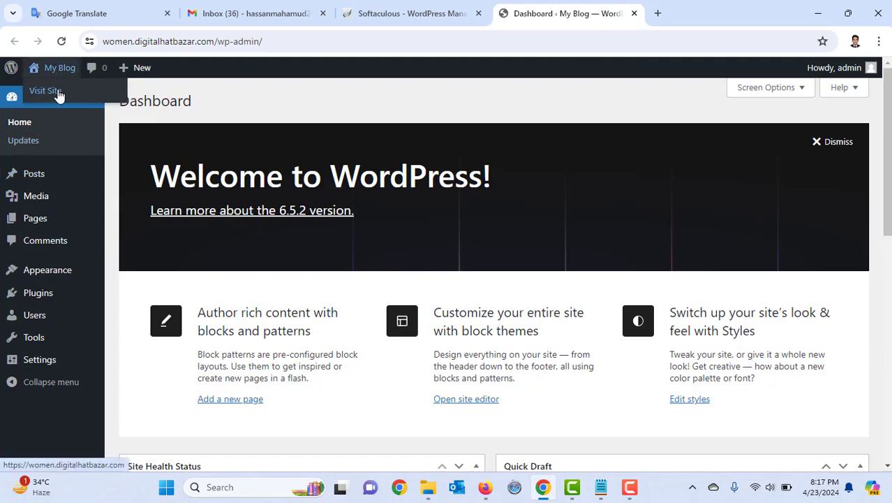
{"action": "right_click", "coordinate": [59, 93]}
{"action": "left_click", "coordinate": [101, 104]}
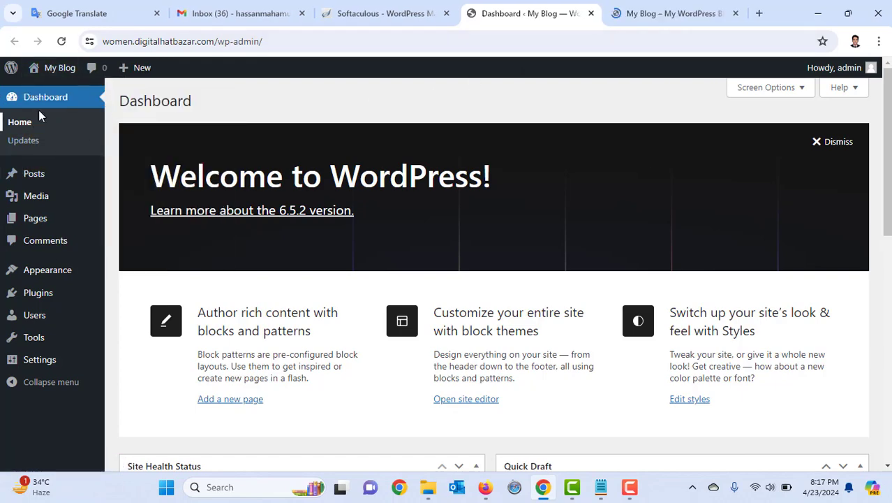
Switch to the live My Blog front page and select the Sample Page header text
{"action": "left_click", "coordinate": [618, 15]}
{"action": "scroll", "coordinate": [310, 258], "scroll_direction": "down", "scroll_amount": 15}
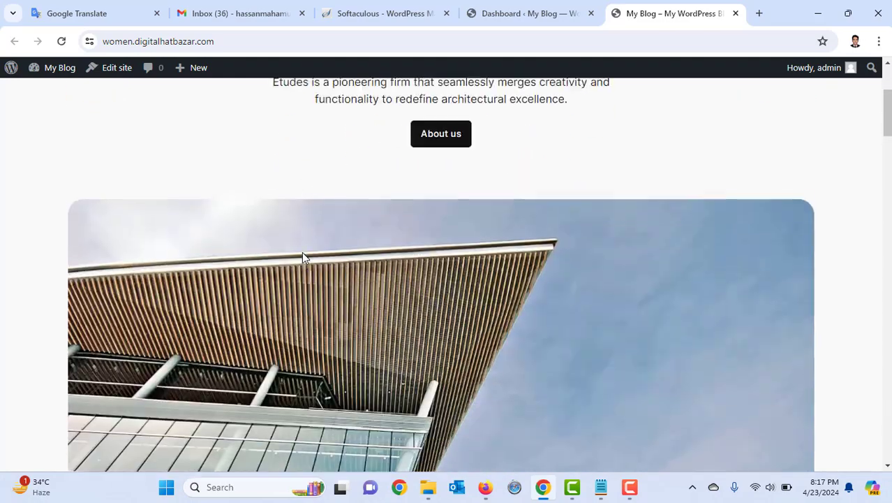
{"action": "scroll", "coordinate": [293, 256], "scroll_direction": "up", "scroll_amount": 15}
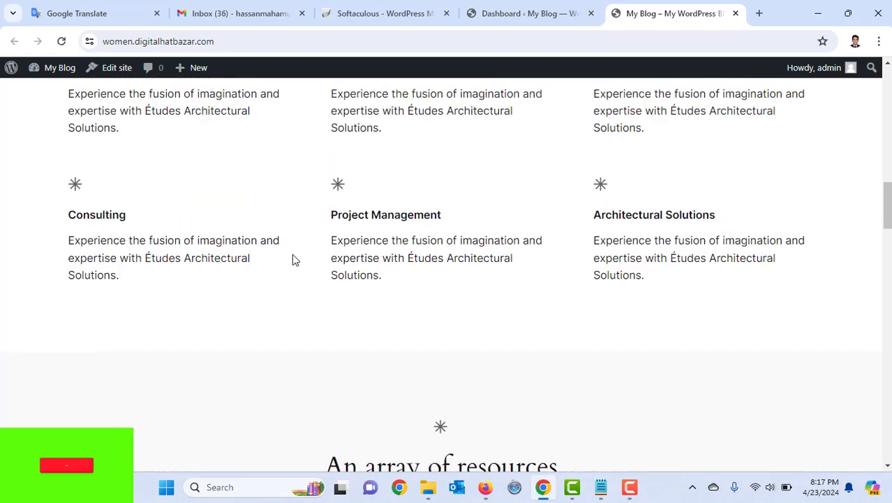
{"action": "scroll", "coordinate": [288, 255], "scroll_direction": "down", "scroll_amount": 8}
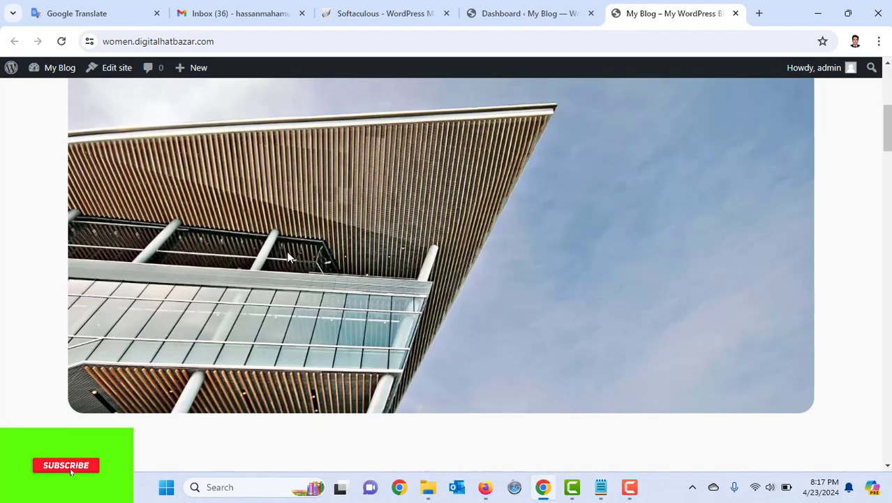
{"action": "scroll", "coordinate": [286, 253], "scroll_direction": "up", "scroll_amount": 5}
{"action": "scroll", "coordinate": [285, 254], "scroll_direction": "up", "scroll_amount": 5}
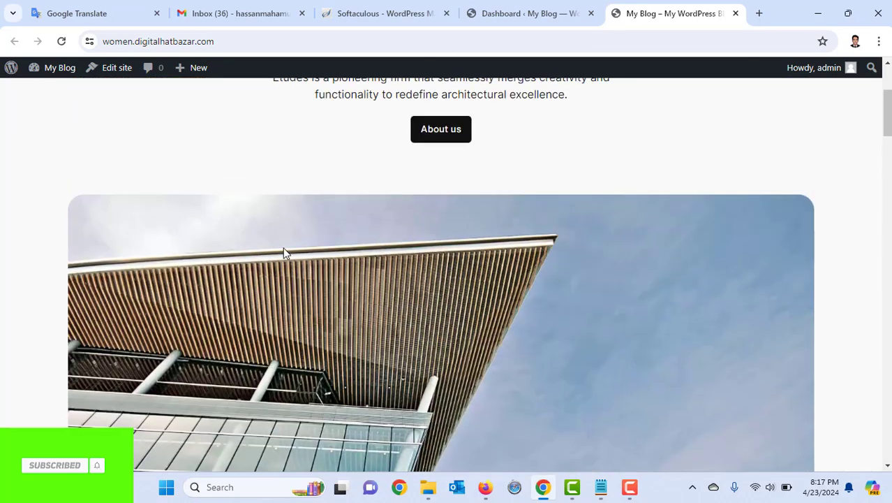
{"action": "left_click_drag", "start_coordinate": [814, 104], "coordinate": [741, 103]}
Scroll through the rest of the front page, then return to the Dashboard ‹ My Blog tab
{"action": "scroll", "coordinate": [647, 175], "scroll_direction": "down", "scroll_amount": 10}
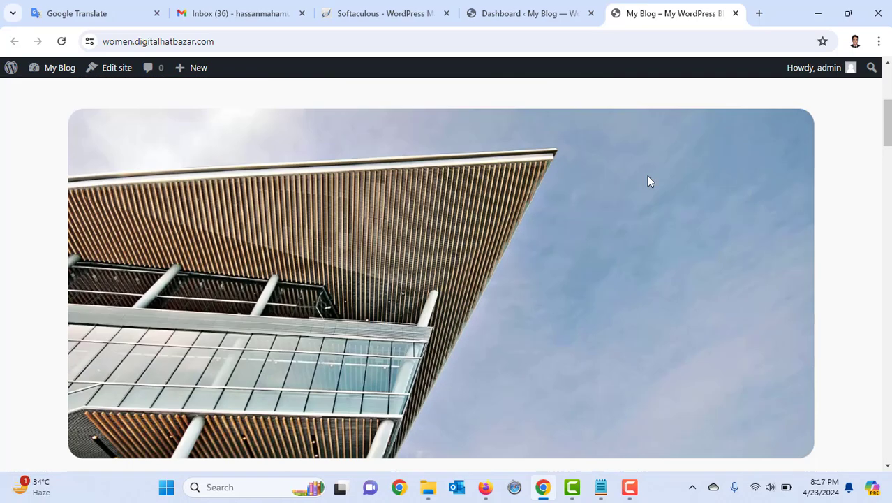
{"action": "scroll", "coordinate": [648, 181], "scroll_direction": "down", "scroll_amount": 15}
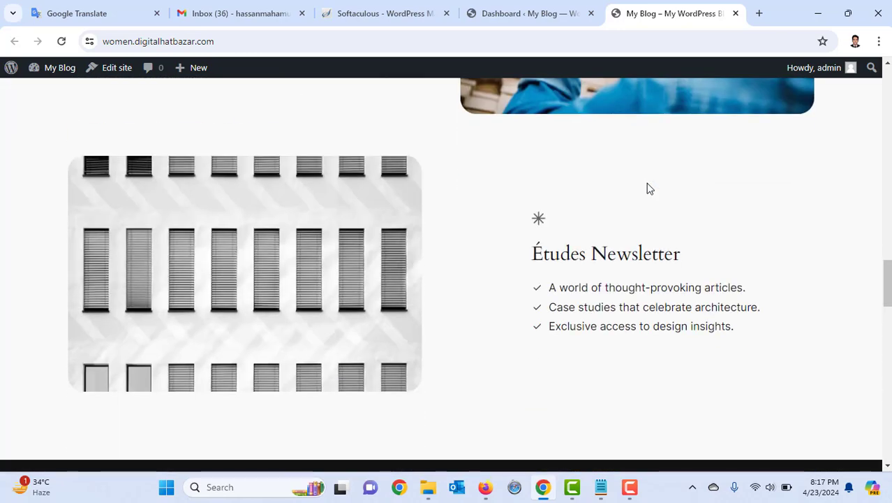
{"action": "scroll", "coordinate": [648, 189], "scroll_direction": "down", "scroll_amount": 4}
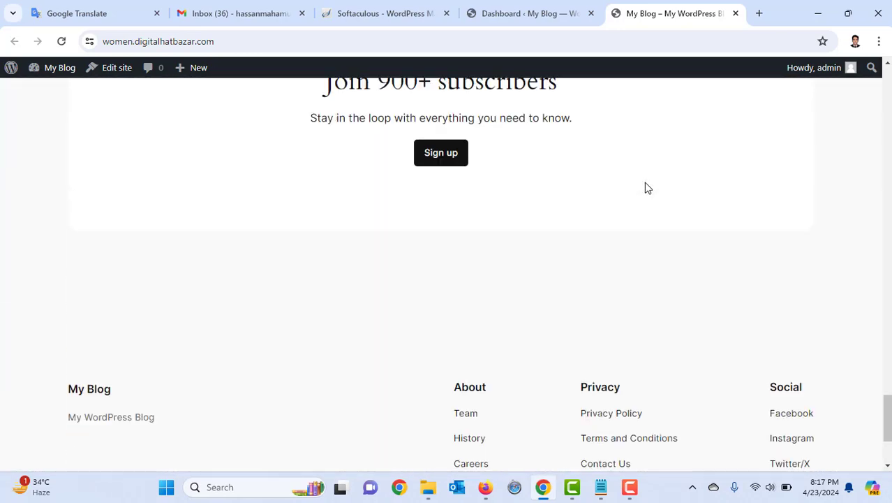
{"action": "scroll", "coordinate": [645, 185], "scroll_direction": "up", "scroll_amount": 8}
{"action": "scroll", "coordinate": [640, 173], "scroll_direction": "up", "scroll_amount": 15}
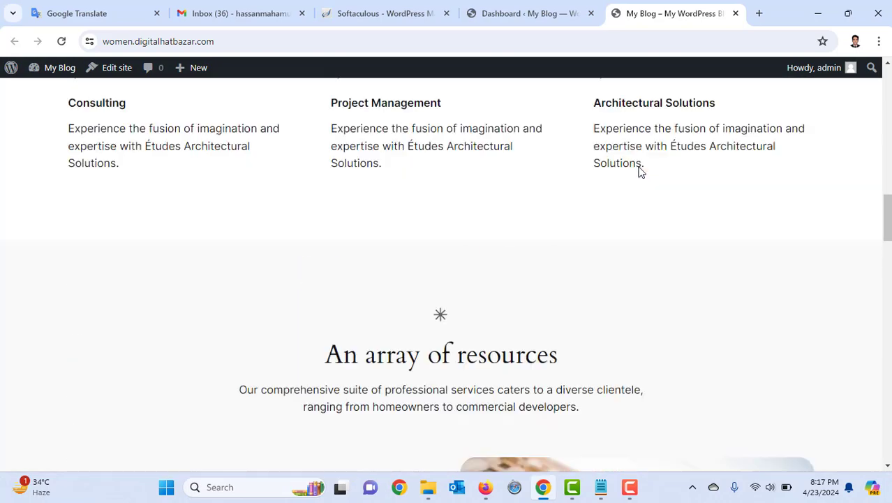
{"action": "scroll", "coordinate": [640, 171], "scroll_direction": "up", "scroll_amount": 3}
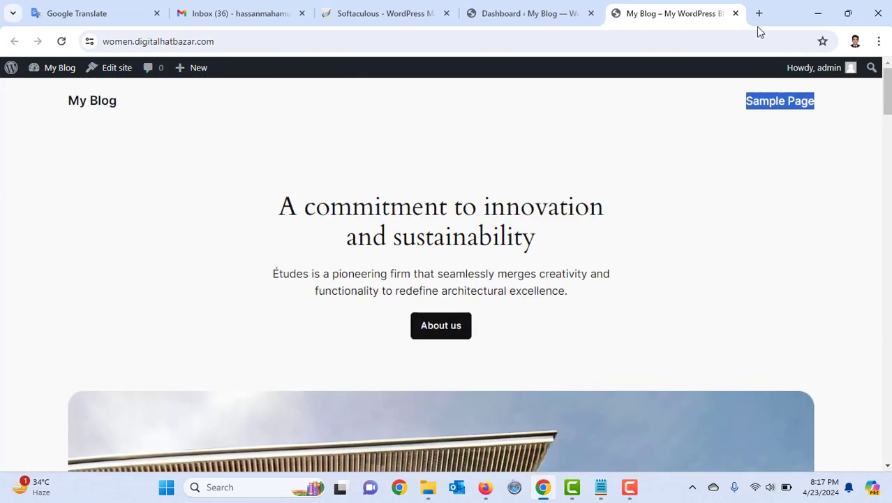
{"action": "left_click", "coordinate": [571, 6]}
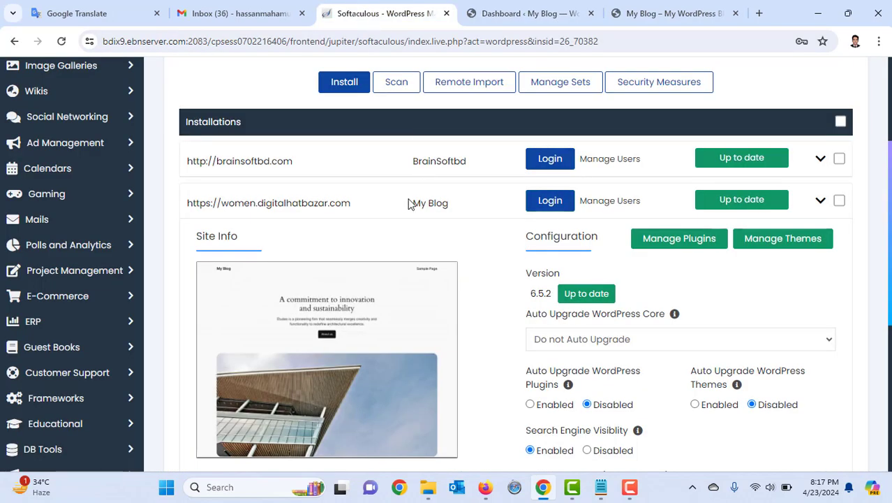
Find the women.digitalhatbazar.com installation in WordPress Management and open its Remove page
{"action": "scroll", "coordinate": [405, 210], "scroll_direction": "up", "scroll_amount": 3}
{"action": "scroll", "coordinate": [401, 215], "scroll_direction": "down", "scroll_amount": 1}
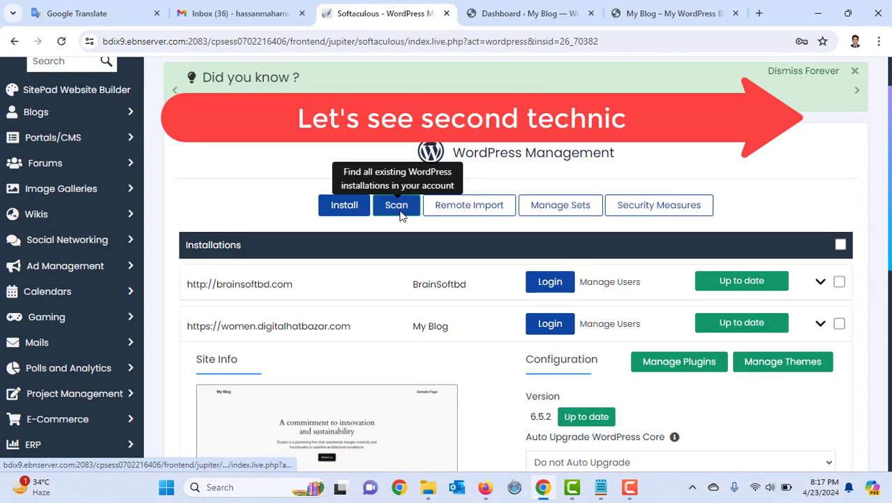
{"action": "scroll", "coordinate": [401, 216], "scroll_direction": "down", "scroll_amount": 2}
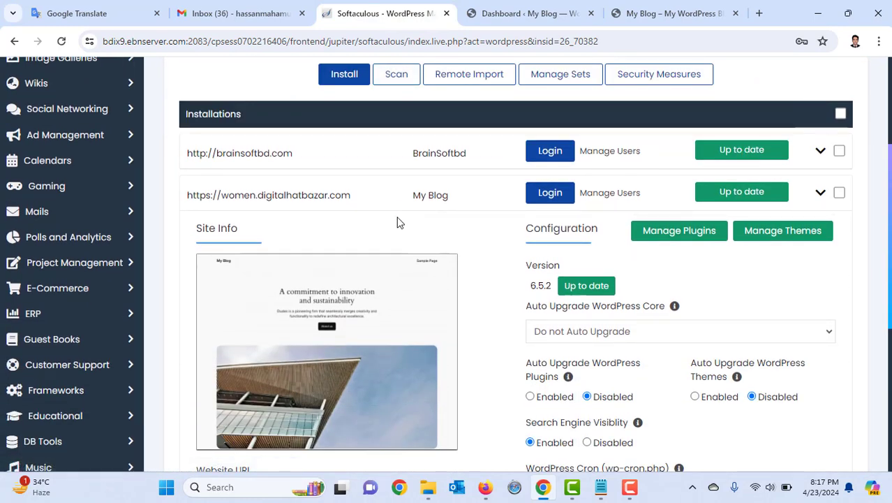
{"action": "scroll", "coordinate": [400, 222], "scroll_direction": "up", "scroll_amount": 2}
{"action": "scroll", "coordinate": [399, 222], "scroll_direction": "down", "scroll_amount": 7}
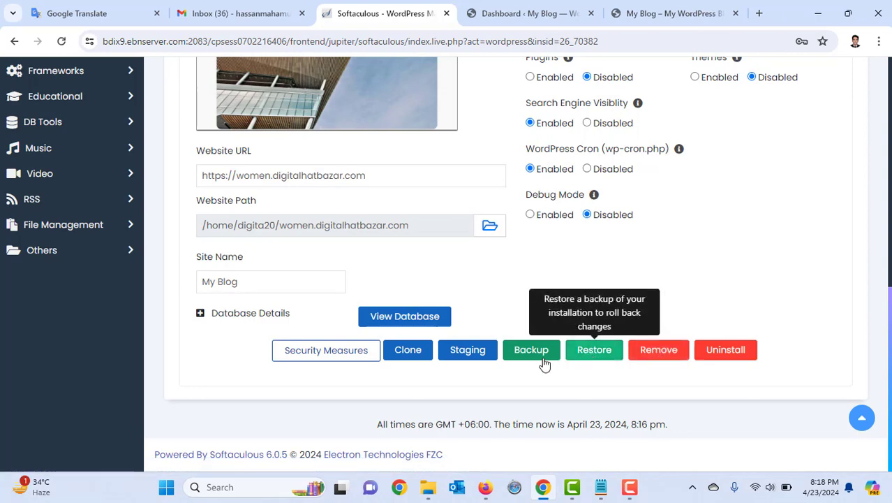
{"action": "scroll", "coordinate": [535, 358], "scroll_direction": "up", "scroll_amount": 8}
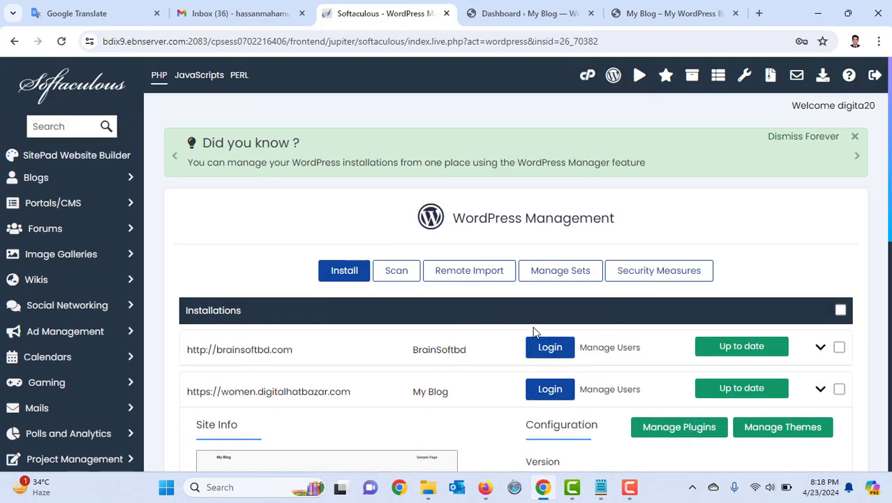
{"action": "scroll", "coordinate": [532, 326], "scroll_direction": "down", "scroll_amount": 8}
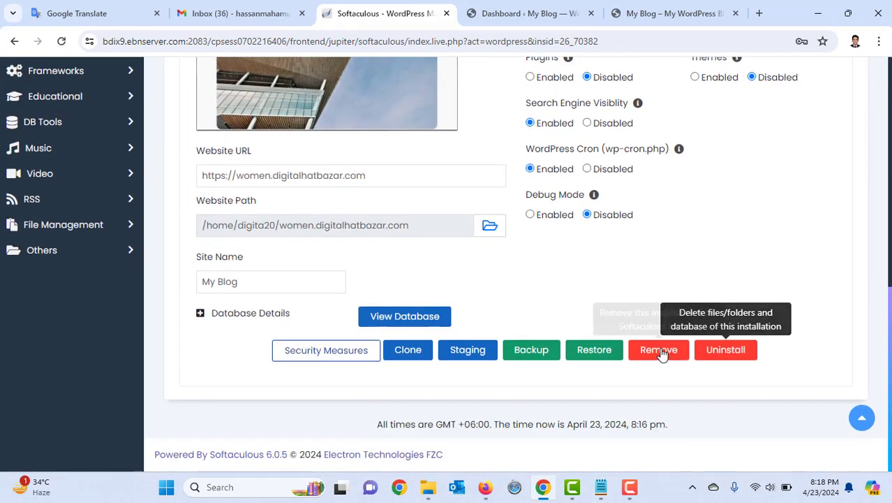
{"action": "left_click", "coordinate": [659, 349]}
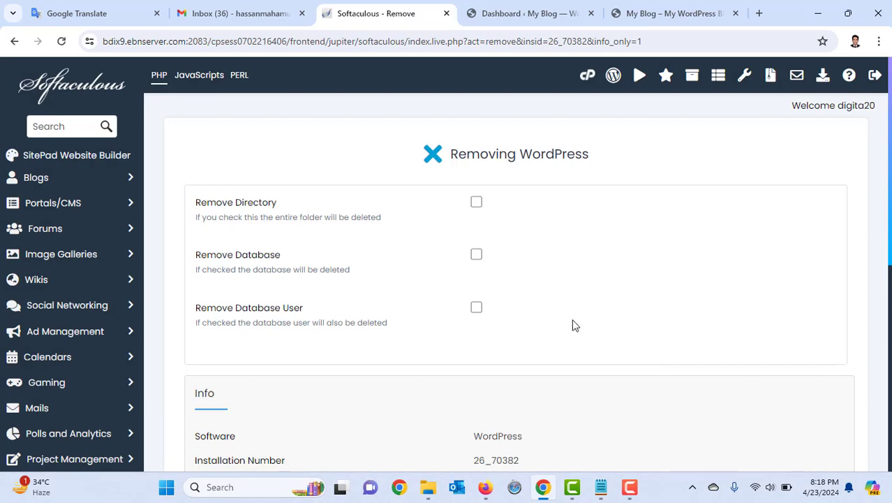
Remove the installation with its directory, database and database user, confirming with OK
{"action": "scroll", "coordinate": [574, 325], "scroll_direction": "down", "scroll_amount": 5}
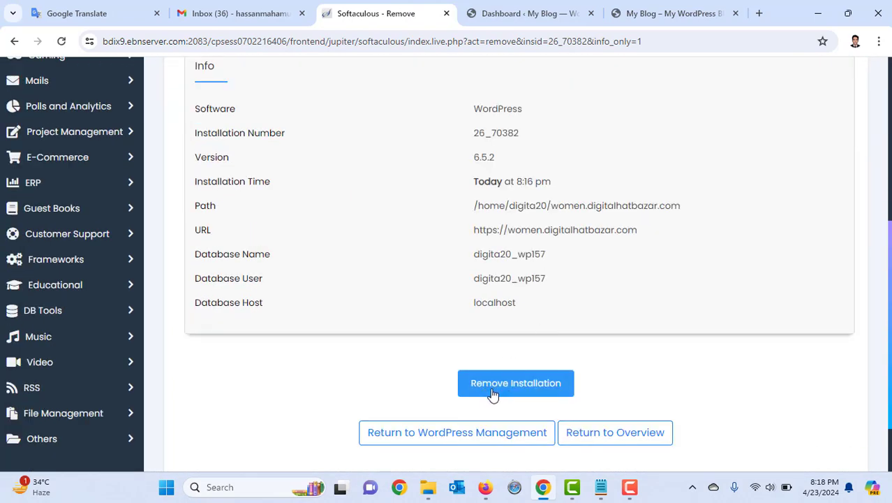
{"action": "scroll", "coordinate": [510, 389], "scroll_direction": "up", "scroll_amount": 5}
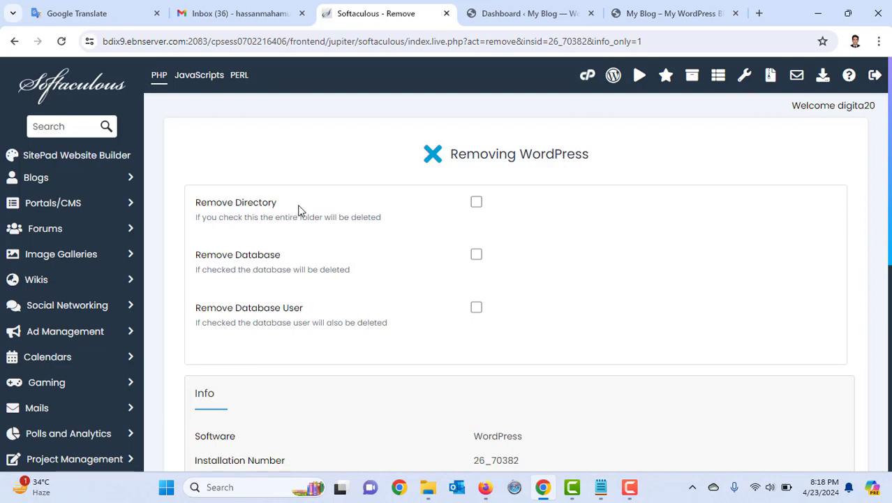
{"action": "left_click", "coordinate": [476, 203]}
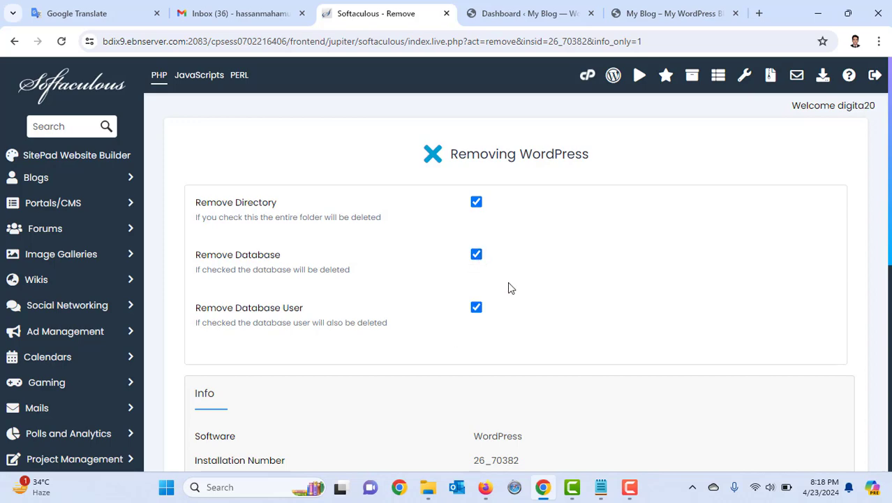
{"action": "scroll", "coordinate": [542, 317], "scroll_direction": "down", "scroll_amount": 6}
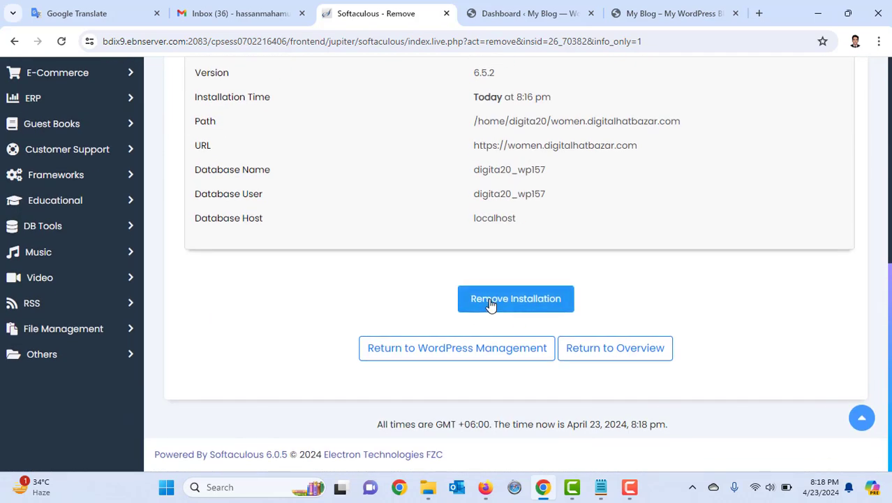
{"action": "left_click", "coordinate": [490, 304]}
{"action": "left_click", "coordinate": [505, 136]}
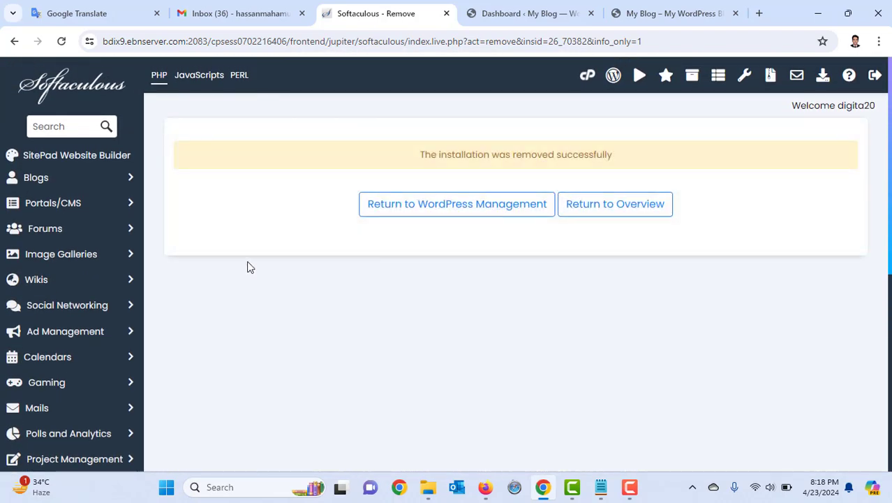
Go back three pages to the cPanel Tools dashboard and scroll to Softaculous
{"action": "left_click", "coordinate": [13, 43]}
{"action": "left_click", "coordinate": [16, 43]}
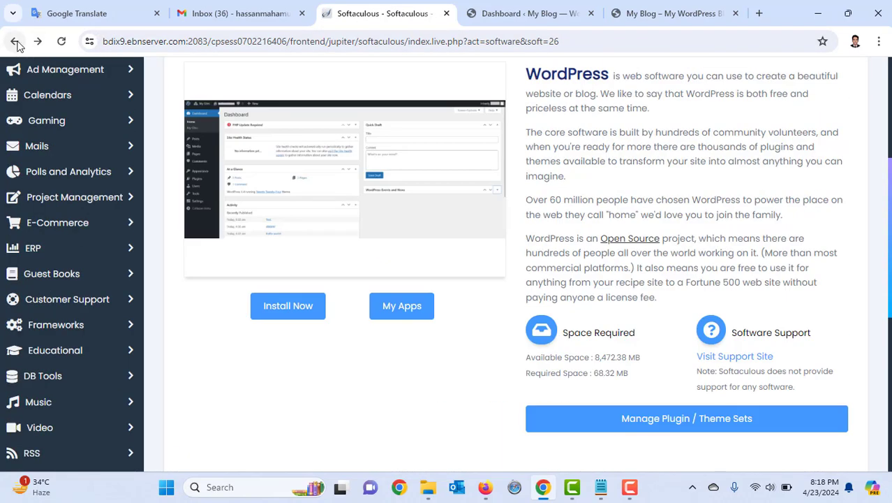
{"action": "left_click", "coordinate": [15, 42]}
{"action": "scroll", "coordinate": [325, 269], "scroll_direction": "down", "scroll_amount": 12}
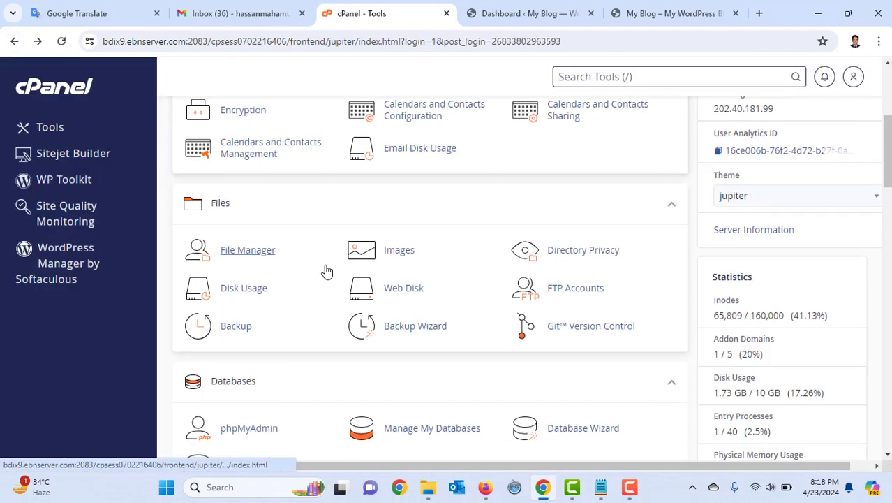
{"action": "scroll", "coordinate": [326, 269], "scroll_direction": "down", "scroll_amount": 15}
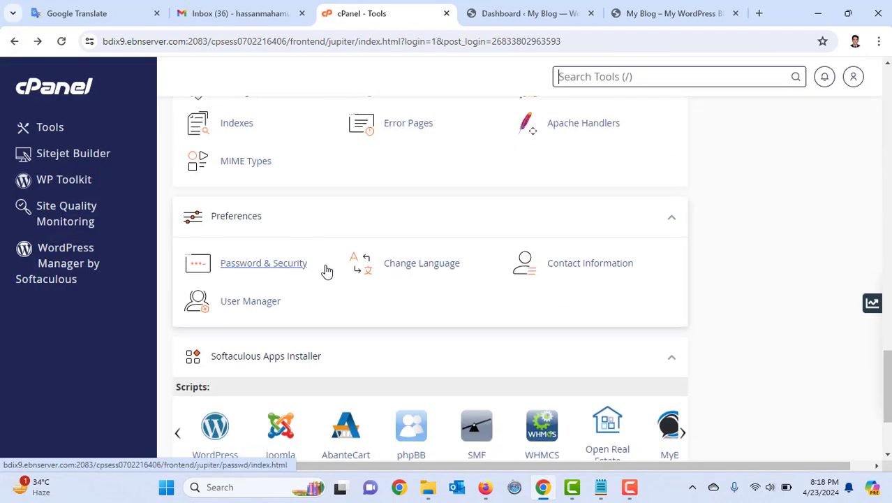
Check that Softaculous WordPress Current Installations lists only brainsoftbd.com, then switch to the My Blog tab
{"action": "left_click", "coordinate": [218, 308]}
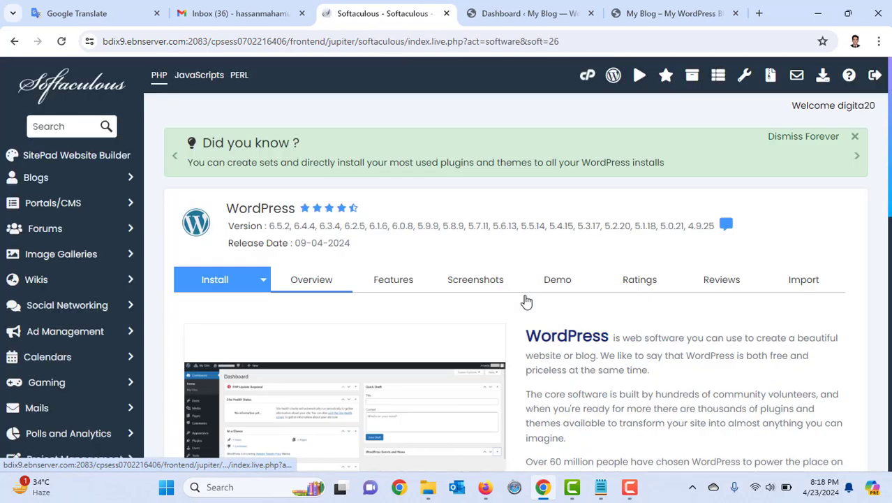
{"action": "scroll", "coordinate": [568, 311], "scroll_direction": "down", "scroll_amount": 7}
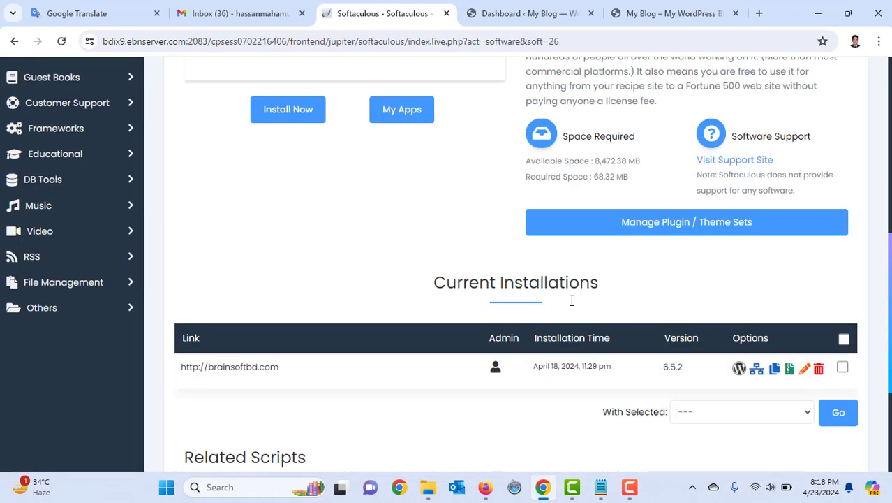
{"action": "scroll", "coordinate": [571, 300], "scroll_direction": "down", "scroll_amount": 3}
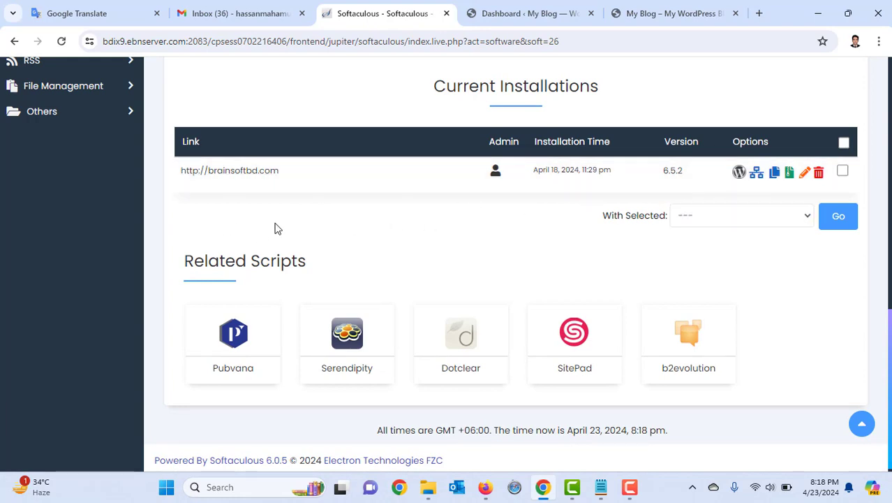
{"action": "scroll", "coordinate": [366, 251], "scroll_direction": "up", "scroll_amount": 10}
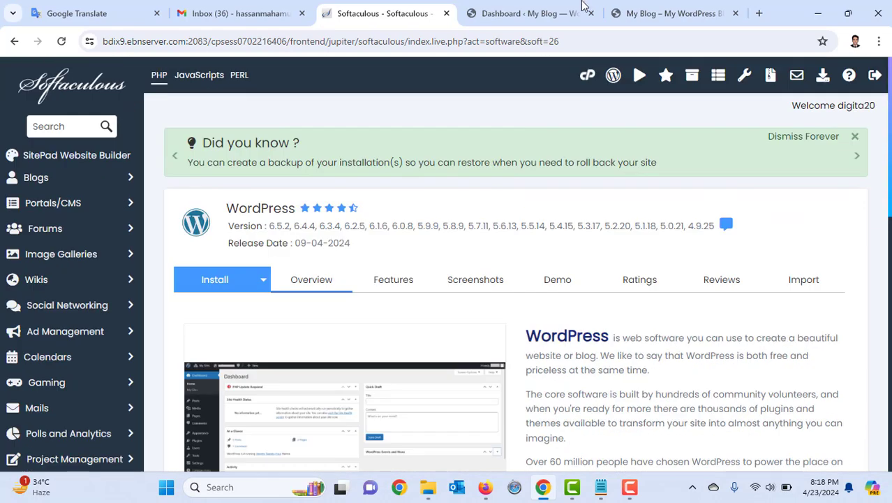
{"action": "left_click", "coordinate": [685, 6]}
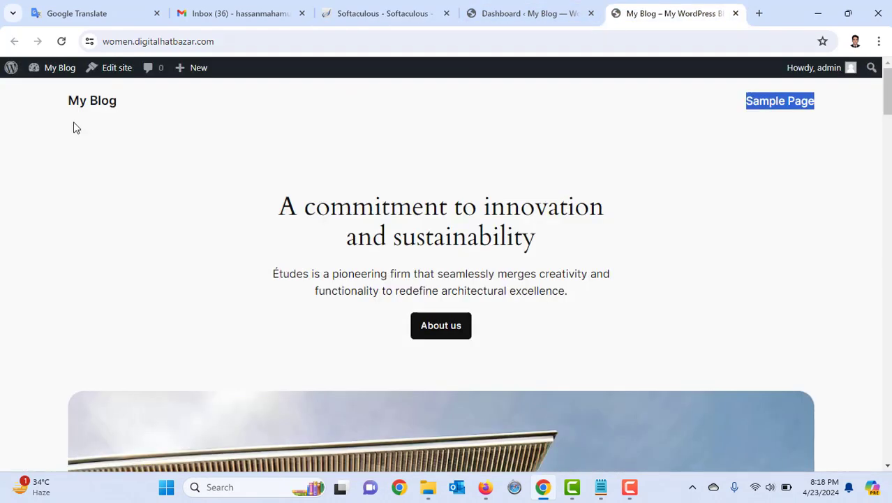
Reload the blog and its /wp-admin/ tab to confirm the old WordPress install is gone
{"action": "left_click", "coordinate": [68, 43]}
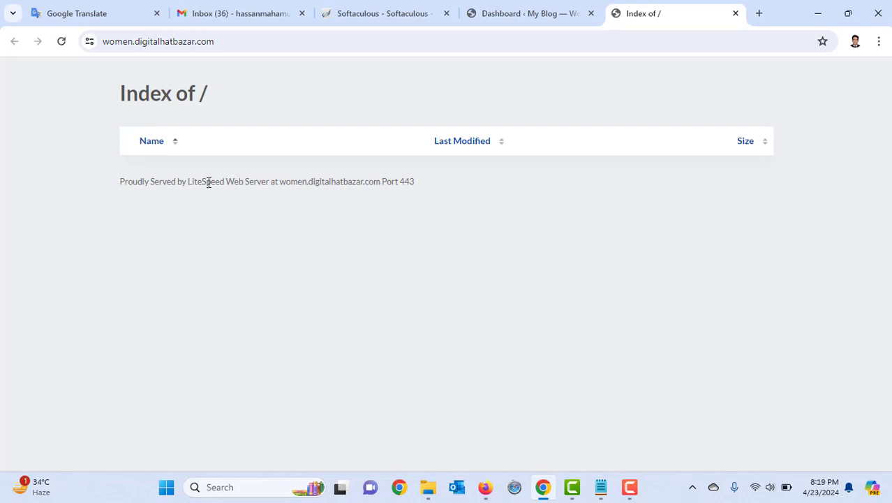
{"action": "left_click", "coordinate": [496, 6]}
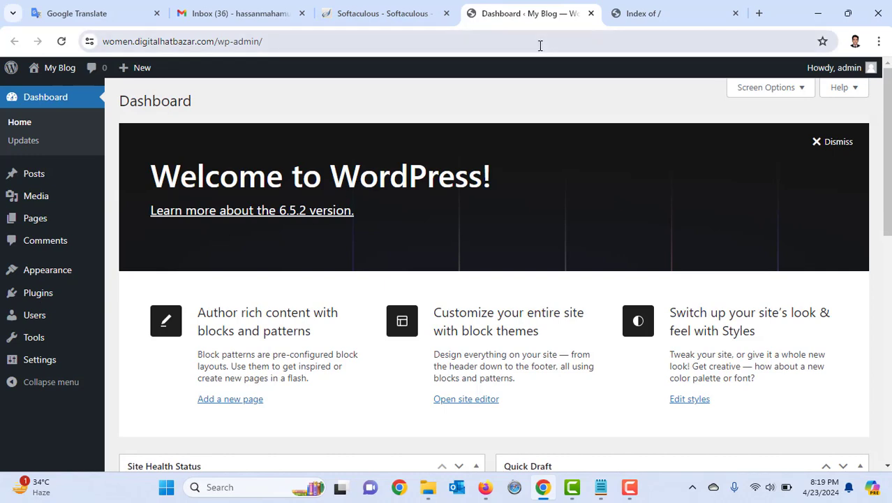
{"action": "left_click", "coordinate": [64, 42]}
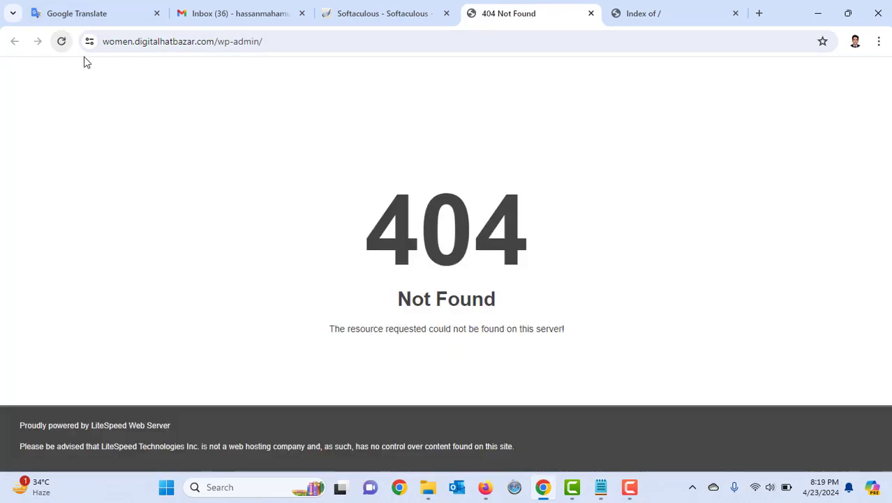
Check the empty Index of / listing, return to Softaculous's WordPress page, and open a blank tab
{"action": "left_click", "coordinate": [649, 10]}
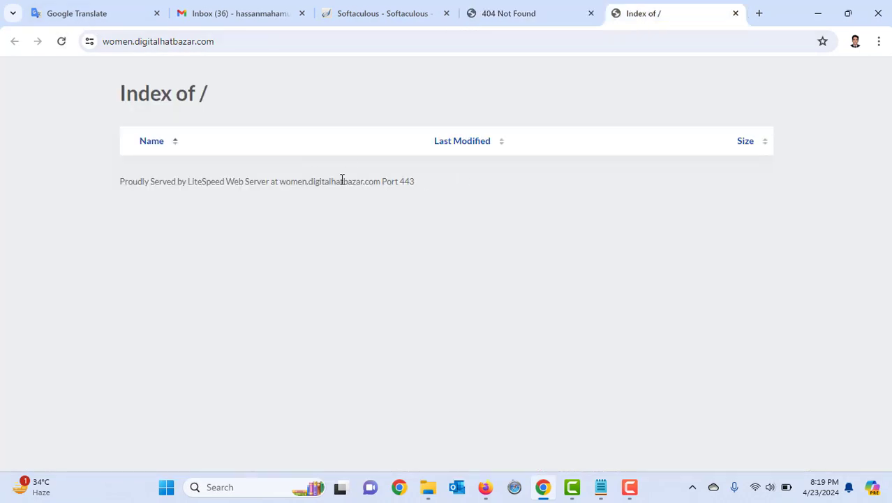
{"action": "left_click", "coordinate": [383, 14]}
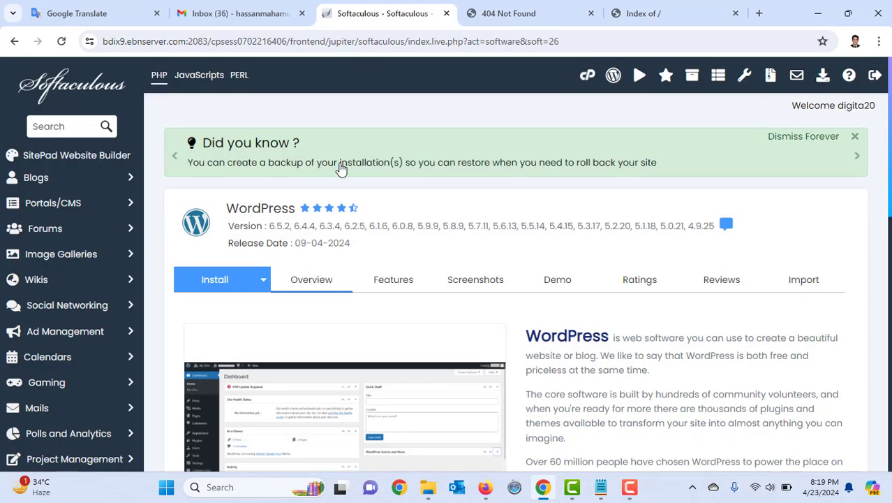
{"action": "left_click", "coordinate": [759, 14]}
Search Google for 'wordpress.org download' and open the WordPress.org Download WordPress 6.5.2 page
{"action": "left_click", "coordinate": [398, 271]}
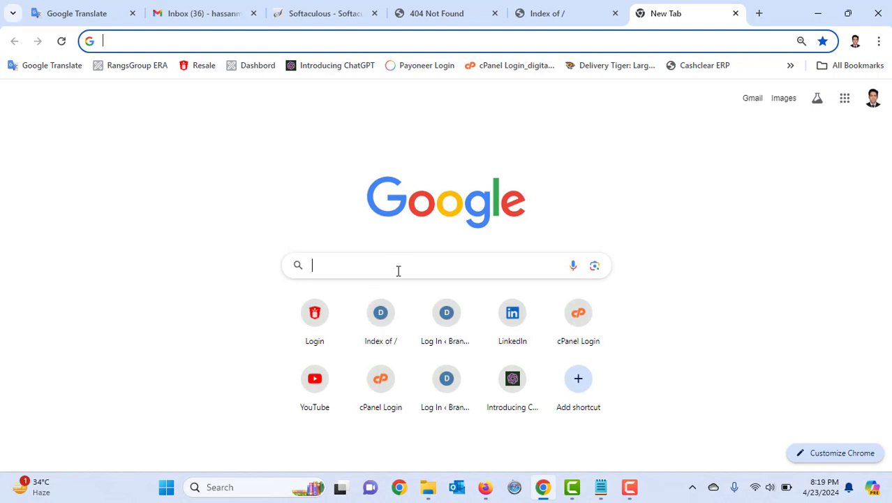
{"action": "type", "text": "w"}
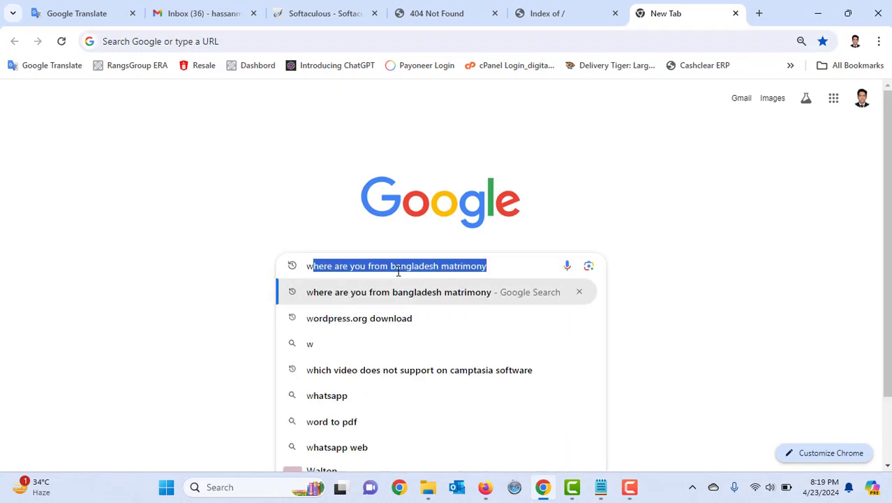
{"action": "type", "text": "ord"}
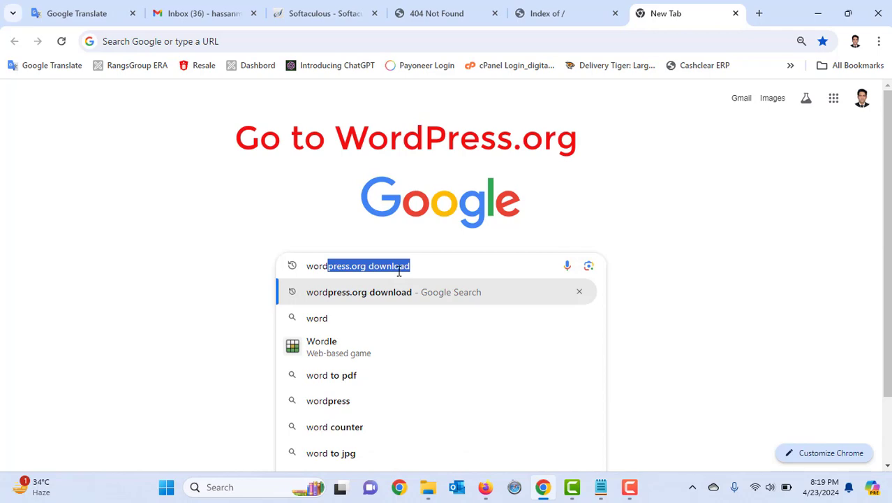
{"action": "key", "text": "Return"}
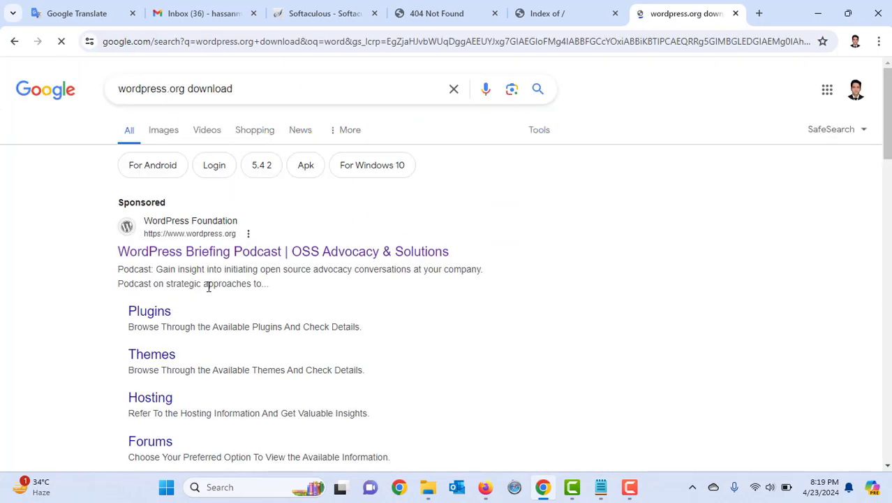
{"action": "scroll", "coordinate": [208, 287], "scroll_direction": "down", "scroll_amount": 3}
{"action": "scroll", "coordinate": [203, 293], "scroll_direction": "down", "scroll_amount": 2}
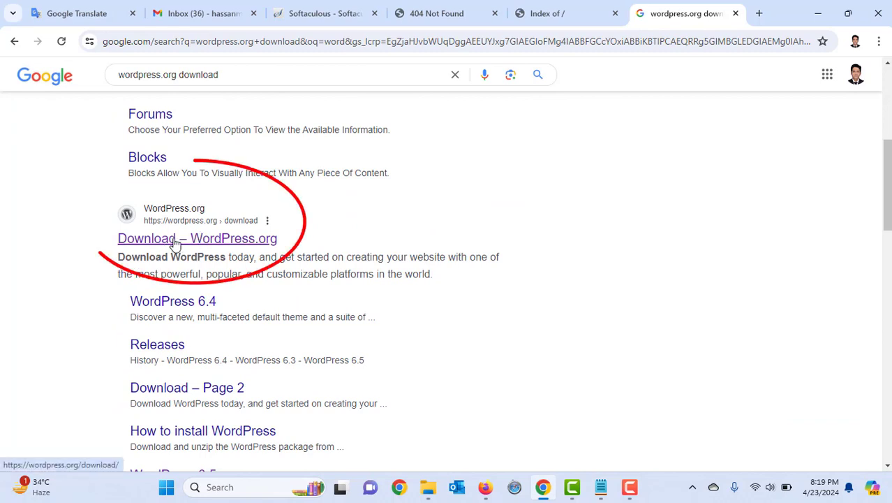
{"action": "left_click", "coordinate": [236, 240]}
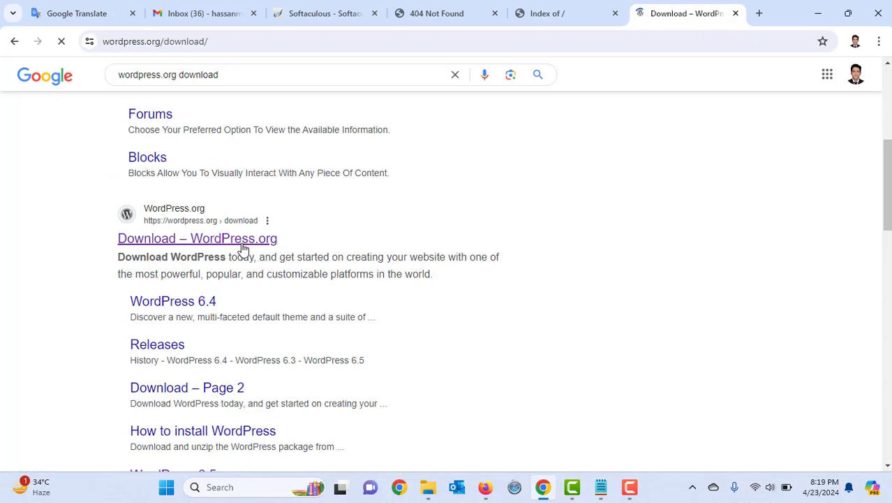
{"action": "scroll", "coordinate": [243, 250], "scroll_direction": "down", "scroll_amount": 3}
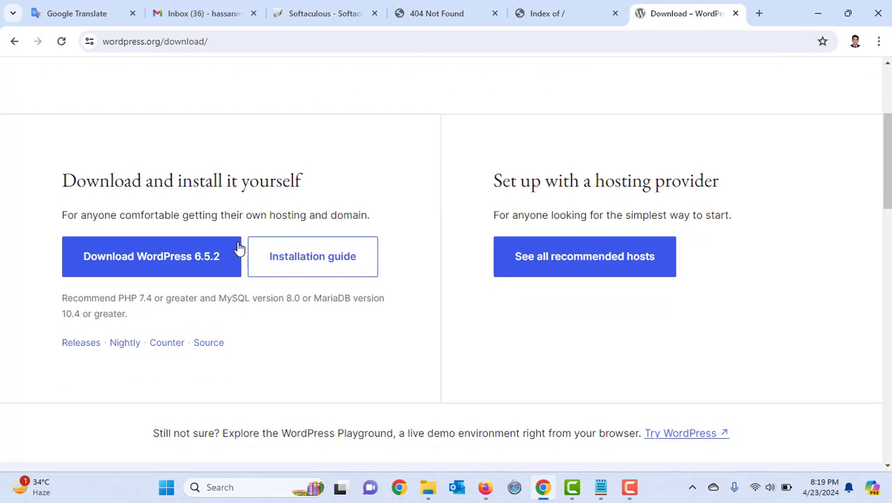
{"action": "scroll", "coordinate": [256, 268], "scroll_direction": "down", "scroll_amount": 3}
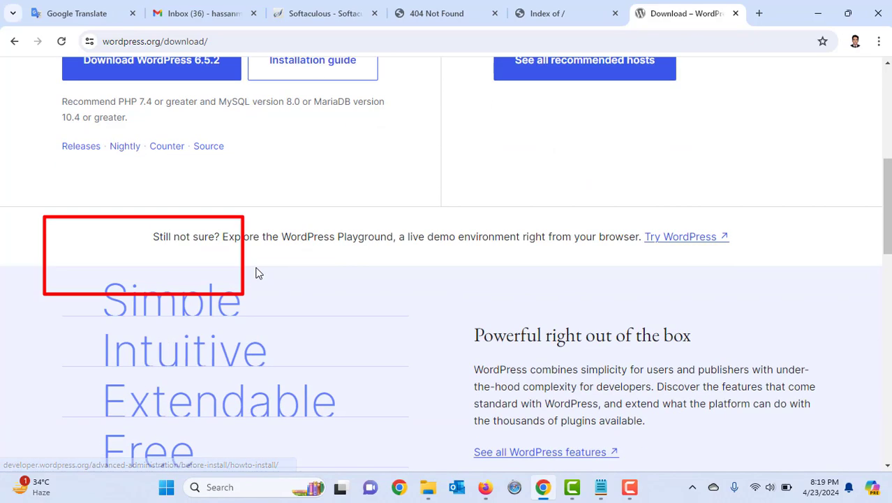
{"action": "scroll", "coordinate": [255, 273], "scroll_direction": "down", "scroll_amount": 5}
{"action": "scroll", "coordinate": [256, 273], "scroll_direction": "up", "scroll_amount": 7}
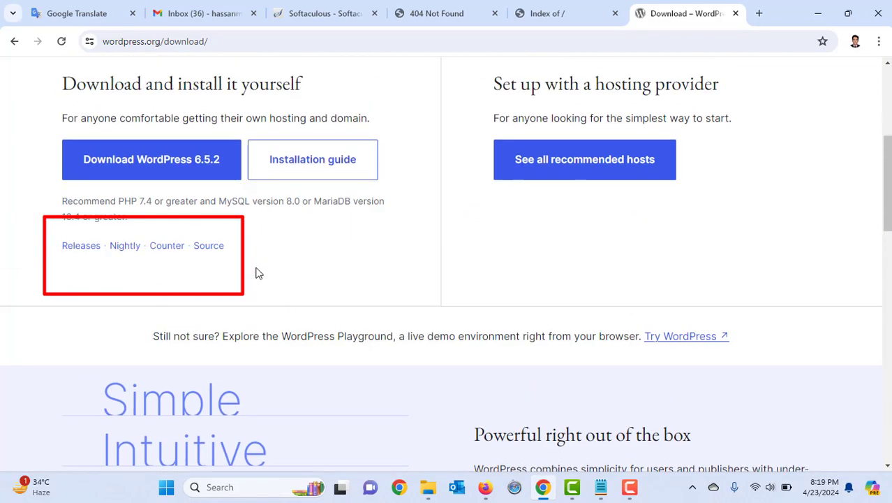
{"action": "scroll", "coordinate": [255, 273], "scroll_direction": "up", "scroll_amount": 2}
Download WordPress 6.5.2 and confirm wordpress-6.5.2 (1).zip (25.0 MB) finished, then return to Softaculous
{"action": "left_click", "coordinate": [136, 320]}
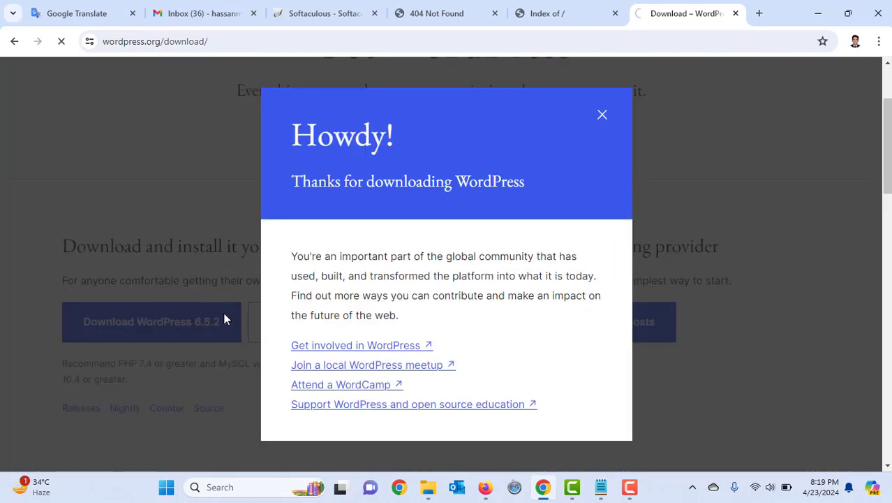
{"action": "left_click", "coordinate": [603, 116]}
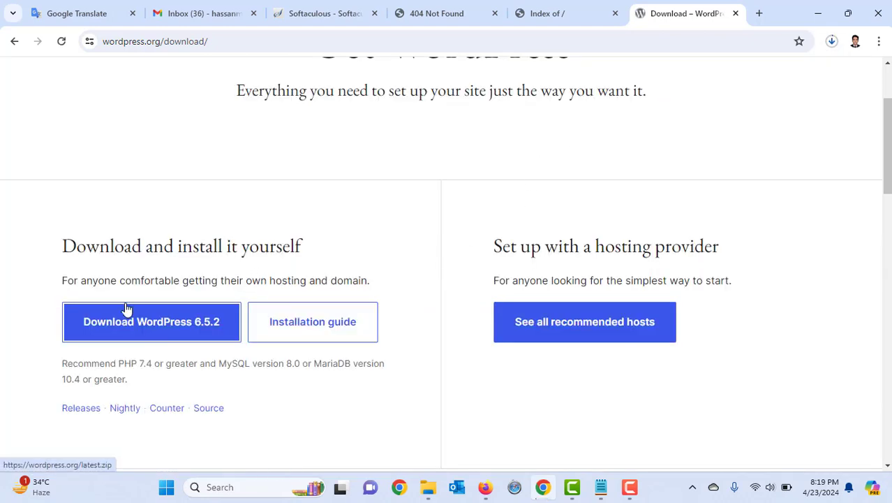
{"action": "left_click_drag", "start_coordinate": [327, 247], "coordinate": [56, 249]}
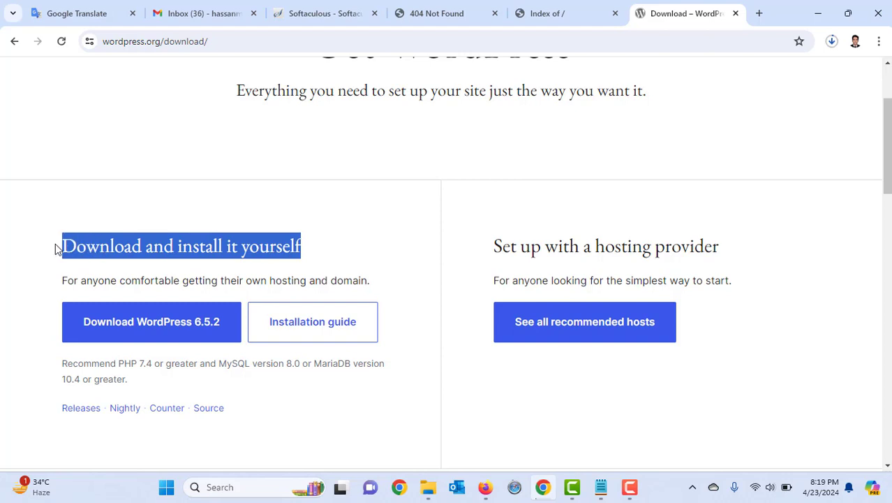
{"action": "left_click", "coordinate": [830, 42]}
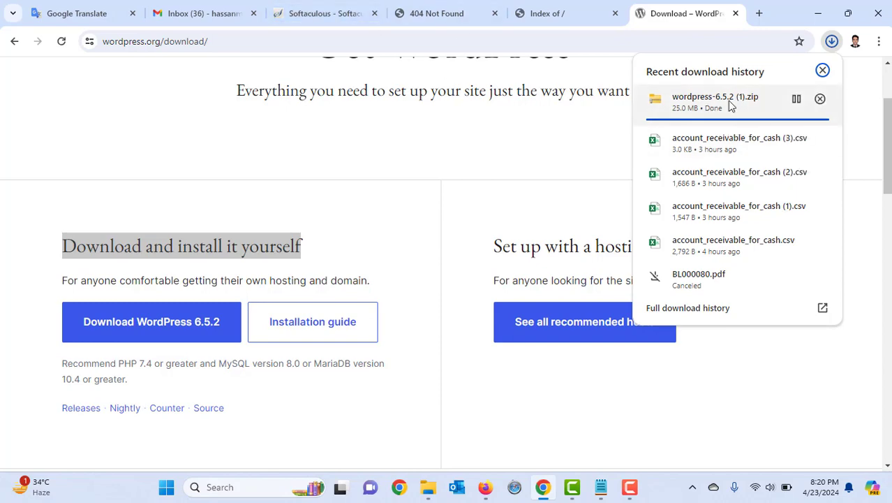
{"action": "left_click", "coordinate": [334, 15]}
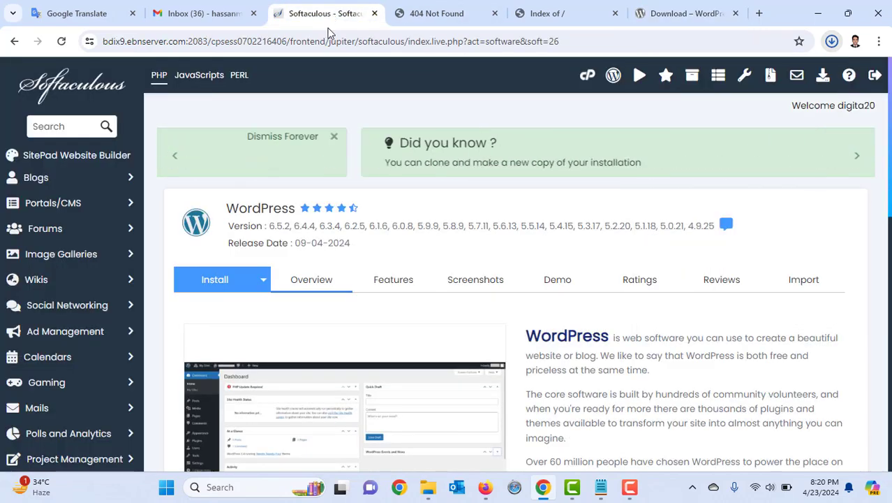
Go back to the cPanel tools page and open File Manager at /home/digita20
{"action": "left_click", "coordinate": [13, 42]}
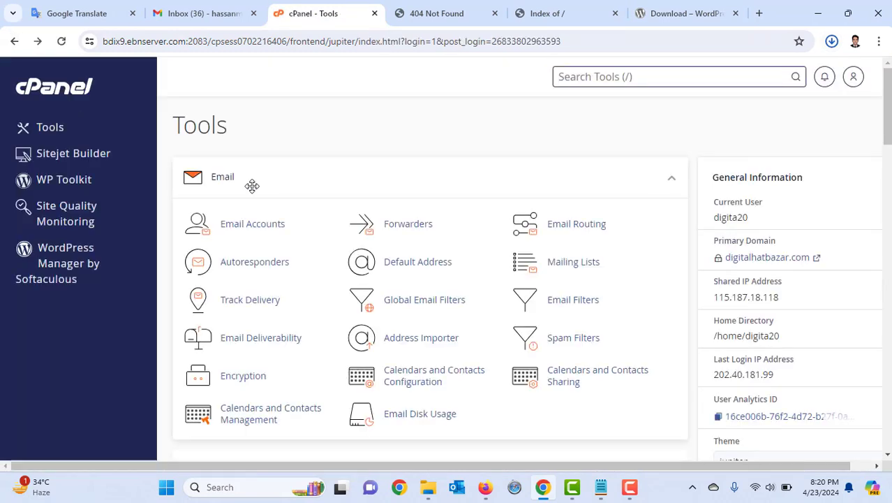
{"action": "scroll", "coordinate": [299, 245], "scroll_direction": "down", "scroll_amount": 3}
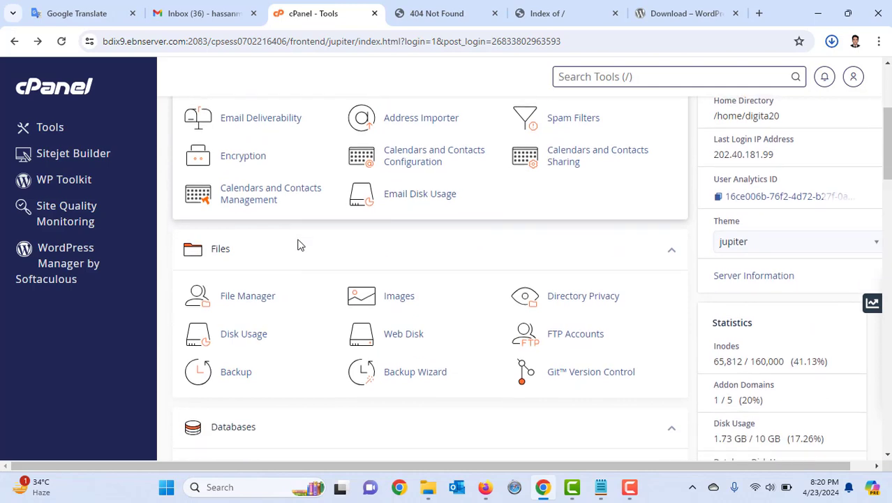
{"action": "scroll", "coordinate": [299, 246], "scroll_direction": "down", "scroll_amount": 2}
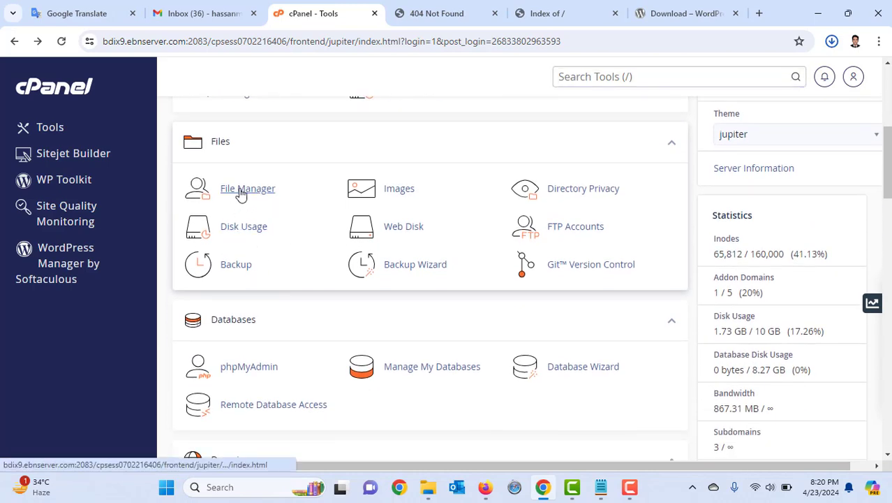
{"action": "left_click", "coordinate": [239, 197]}
{"action": "scroll", "coordinate": [278, 221], "scroll_direction": "down", "scroll_amount": 4}
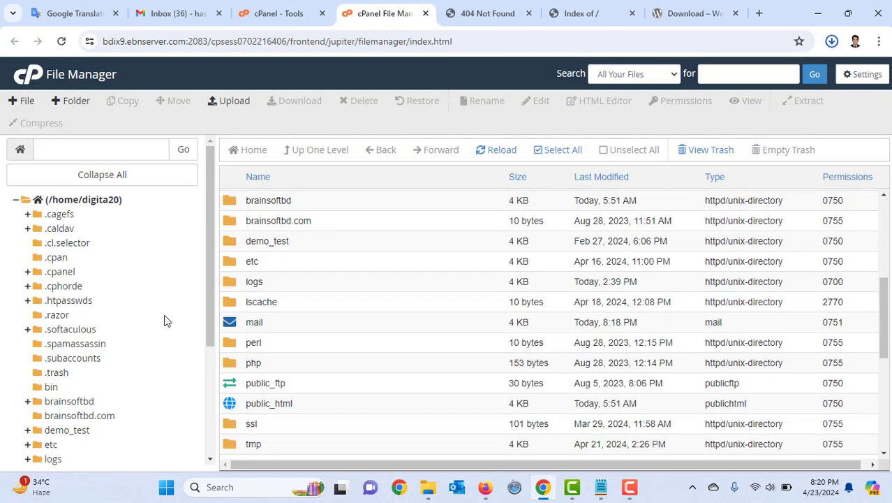
{"action": "scroll", "coordinate": [232, 369], "scroll_direction": "down", "scroll_amount": 2}
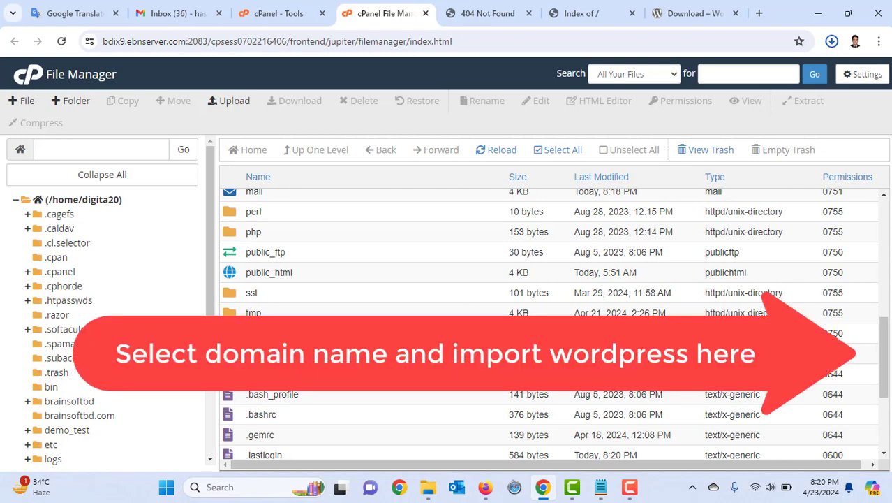
Open women.digitalhatbazar.com and permanently delete its .wp-cli and .htaccess leftovers, skipping the trash
{"action": "double_click", "coordinate": [231, 333]}
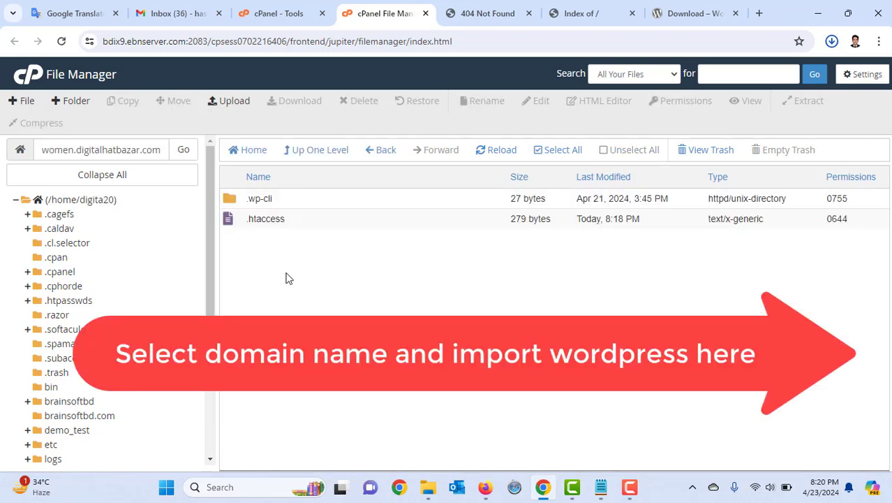
{"action": "left_click_drag", "start_coordinate": [246, 198], "coordinate": [260, 195]}
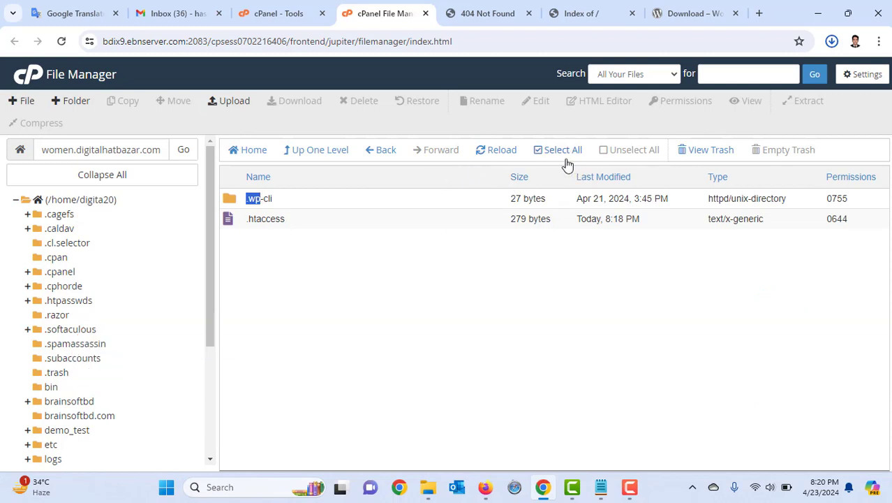
{"action": "left_click", "coordinate": [540, 152]}
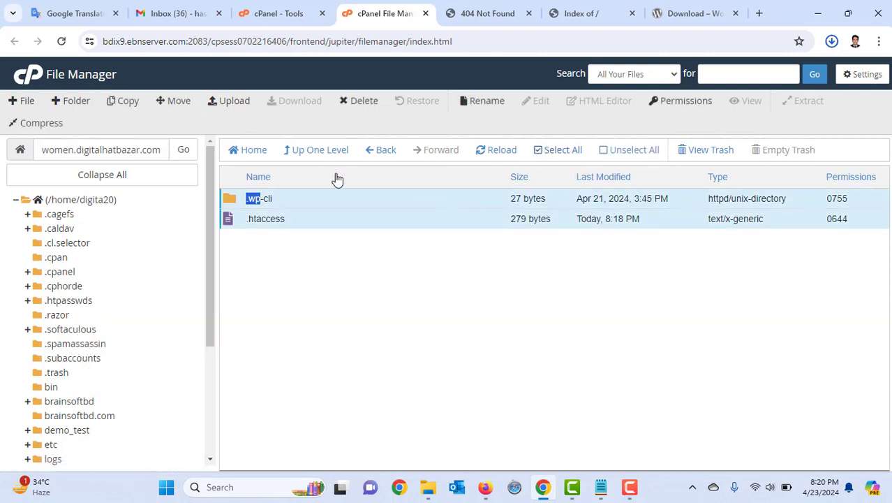
{"action": "left_click", "coordinate": [364, 101]}
{"action": "left_click", "coordinate": [370, 278]}
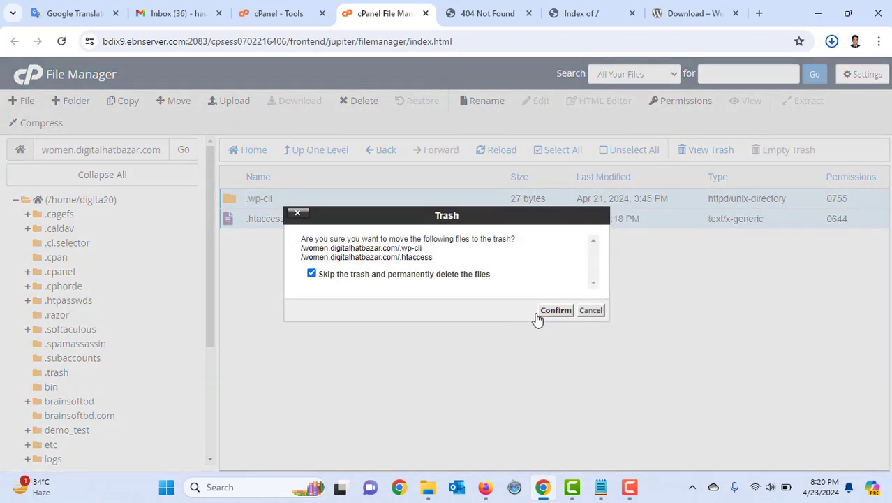
{"action": "left_click", "coordinate": [544, 312]}
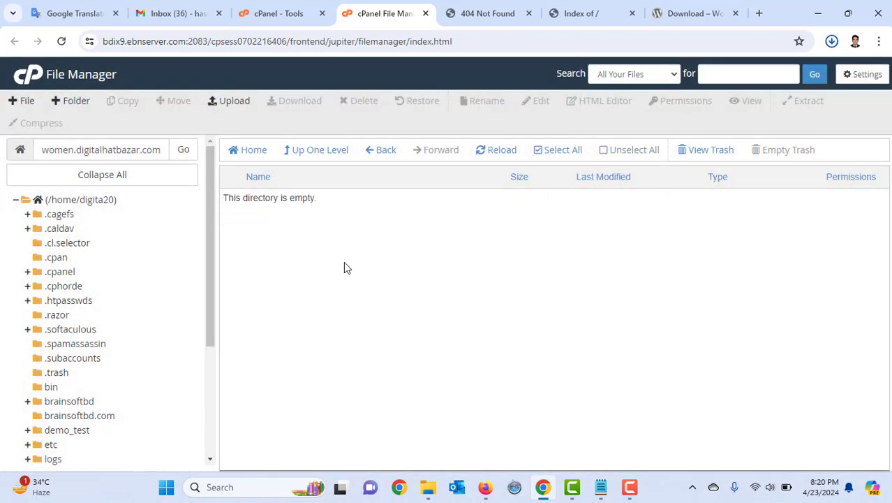
Upload wordpress-6.5.2 (1).zip from Downloads into the women.digitalhatbazar.com folder
{"action": "left_click", "coordinate": [231, 102]}
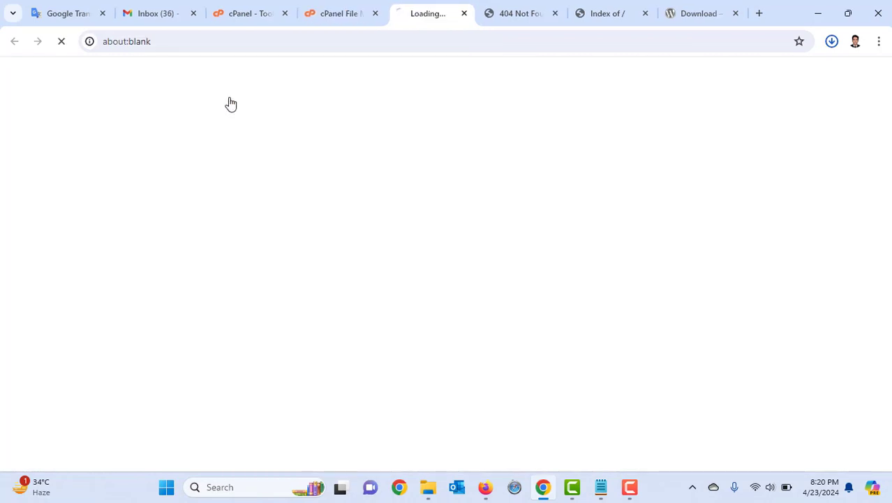
{"action": "left_click", "coordinate": [442, 282]}
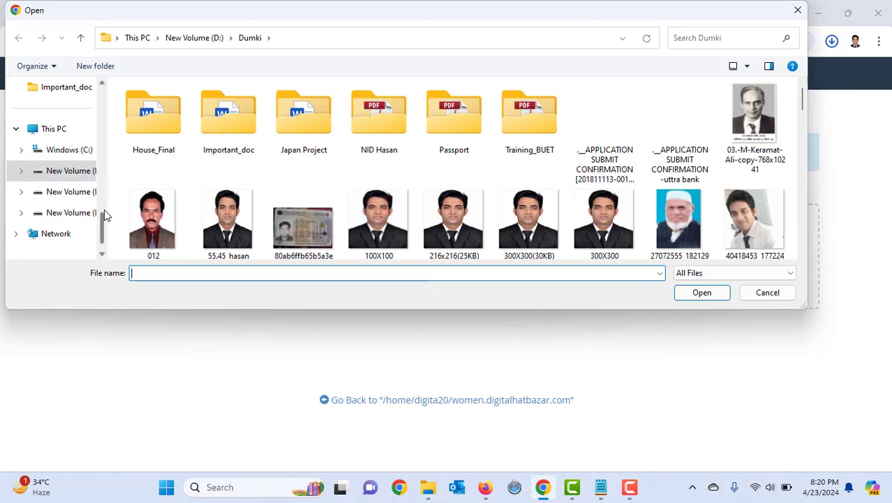
{"action": "left_click_drag", "start_coordinate": [103, 218], "coordinate": [105, 100]}
{"action": "left_click", "coordinate": [42, 172]}
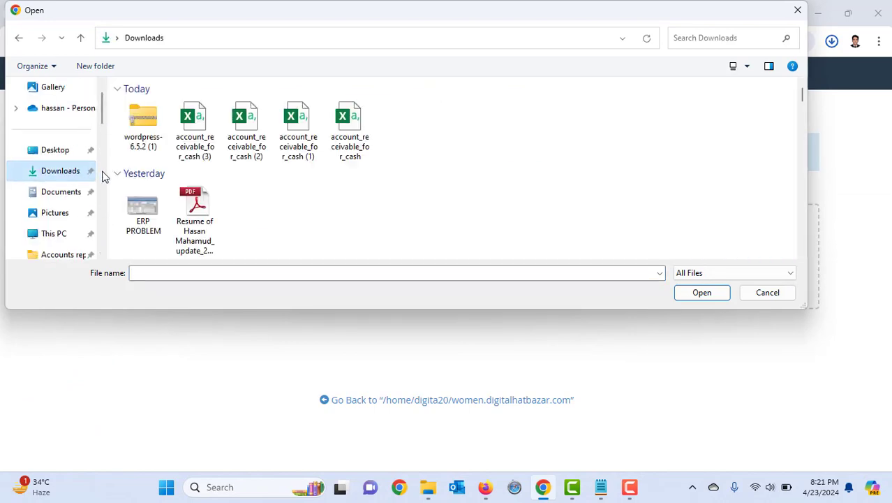
{"action": "left_click", "coordinate": [146, 138]}
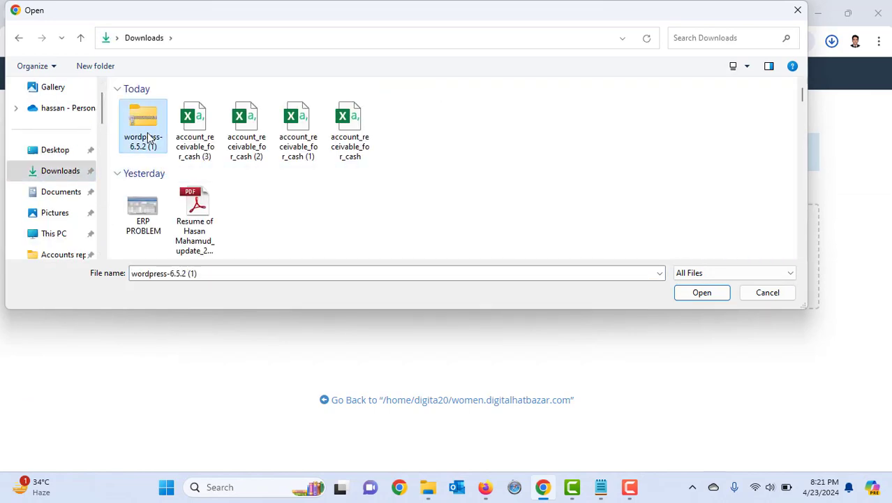
{"action": "left_click", "coordinate": [710, 294]}
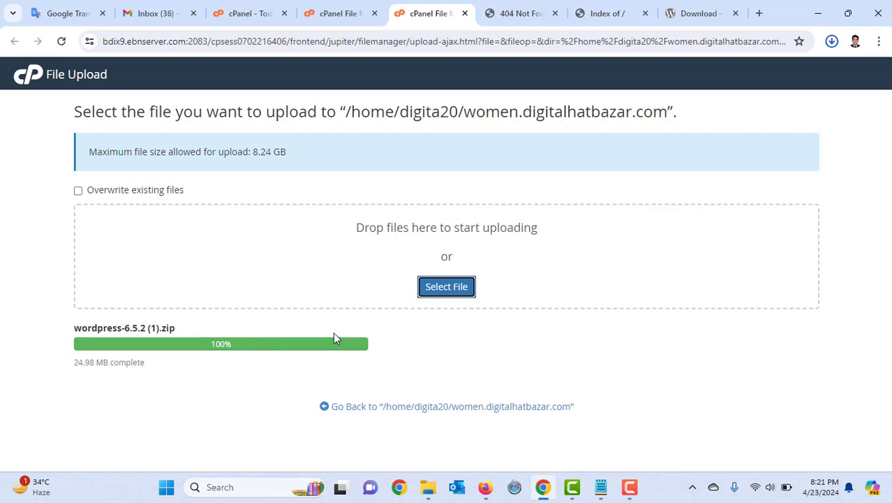
{"action": "left_click", "coordinate": [417, 408]}
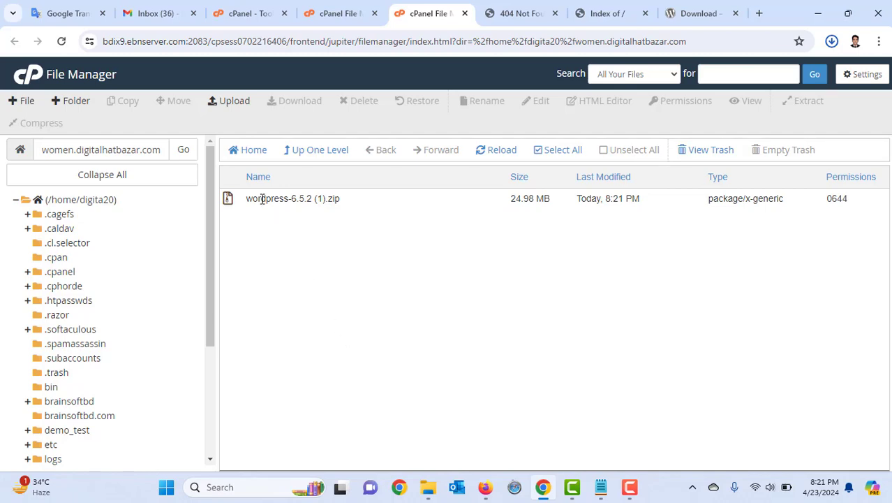
Extract the WordPress 6.5.2 zip into the women.digitalhatbazar.com folder
{"action": "right_click", "coordinate": [265, 198]}
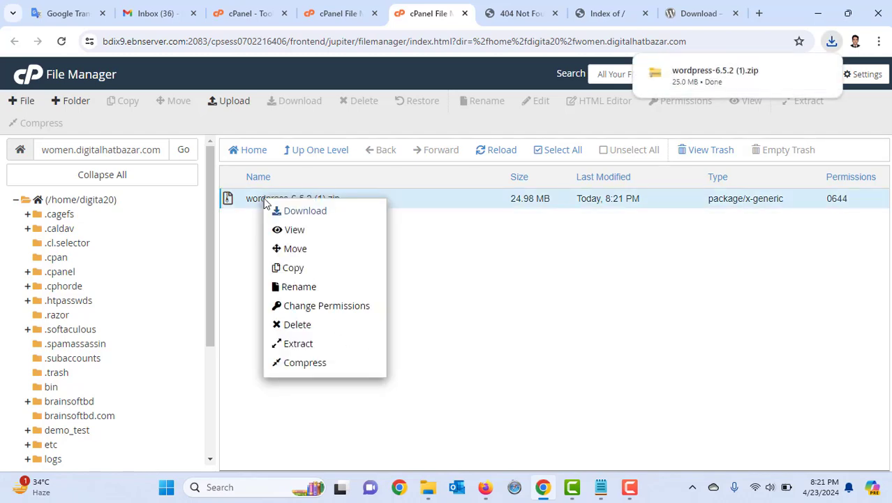
{"action": "left_click", "coordinate": [298, 343]}
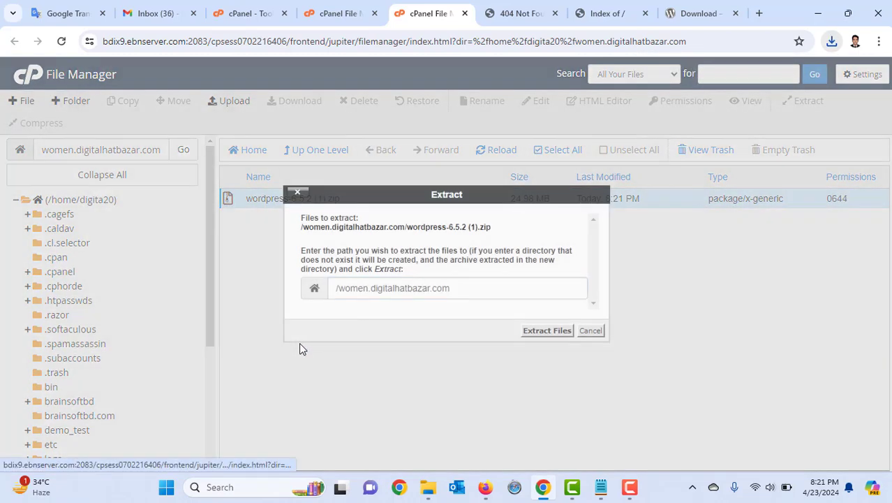
{"action": "left_click", "coordinate": [536, 334]}
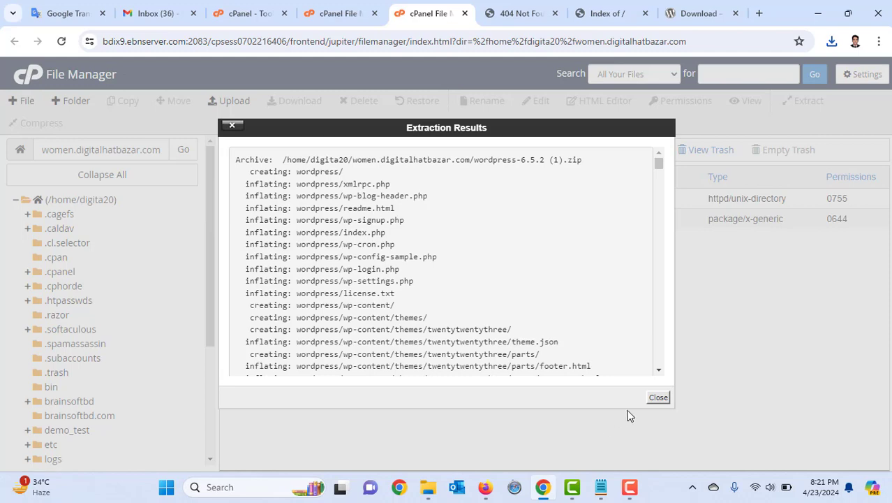
{"action": "left_click", "coordinate": [656, 398]}
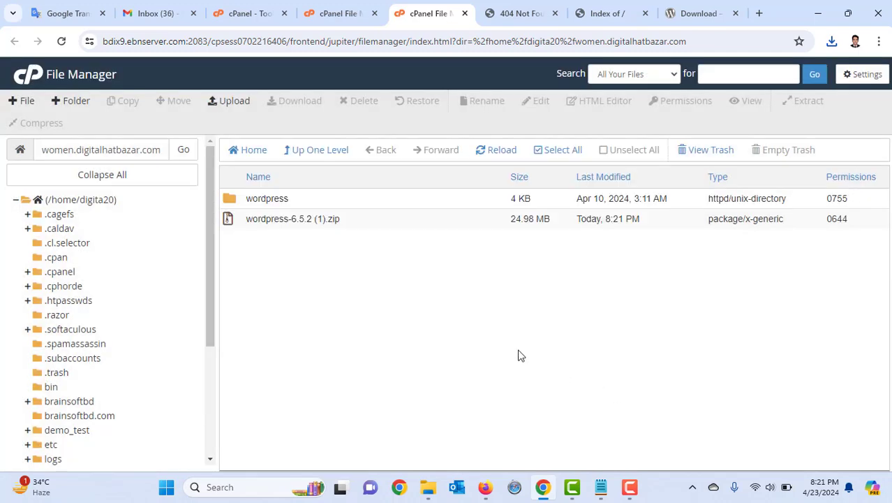
Permanently delete wordpress-6.5.2 (1).zip, skipping the trash
{"action": "left_click", "coordinate": [272, 218]}
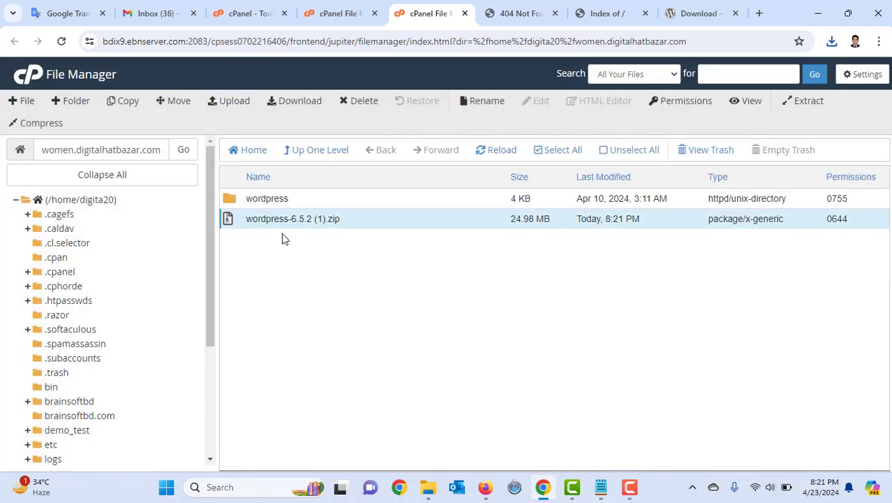
{"action": "left_click", "coordinate": [359, 102]}
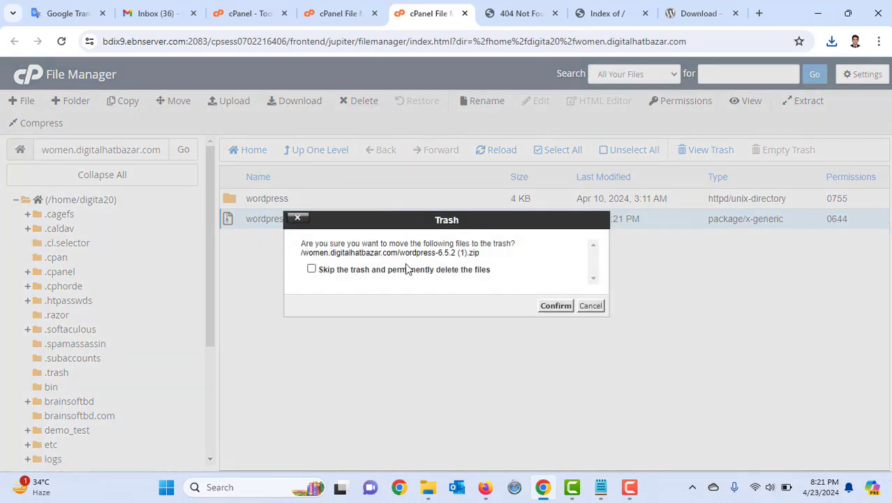
{"action": "left_click", "coordinate": [406, 272]}
{"action": "left_click", "coordinate": [541, 307]}
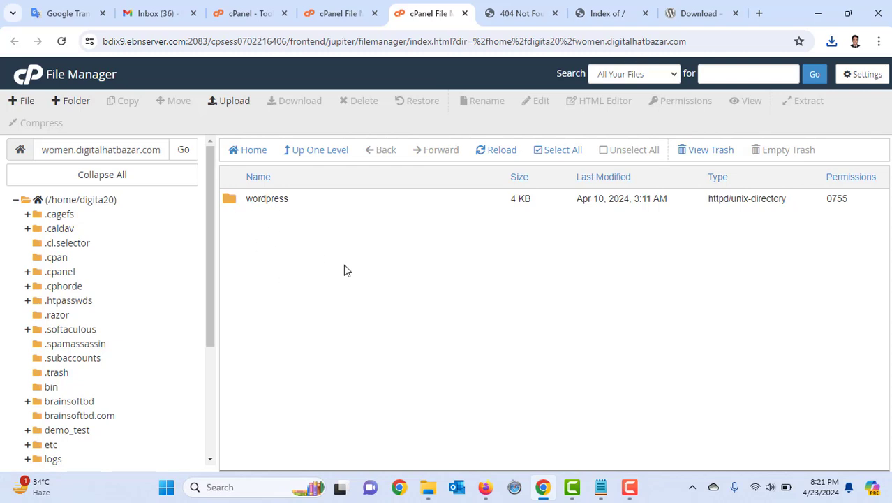
Move every file from the wordpress subfolder up into the women.digitalhatbazar.com root
{"action": "double_click", "coordinate": [225, 201]}
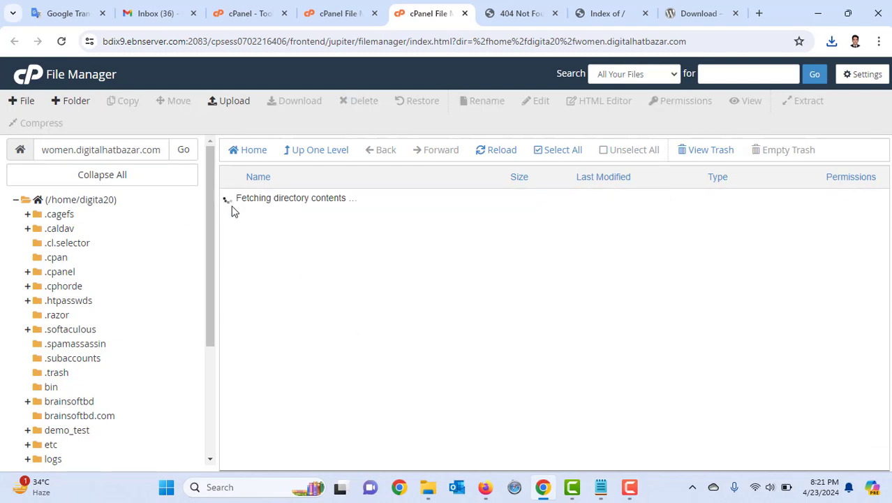
{"action": "left_click", "coordinate": [561, 152]}
{"action": "right_click", "coordinate": [315, 232]}
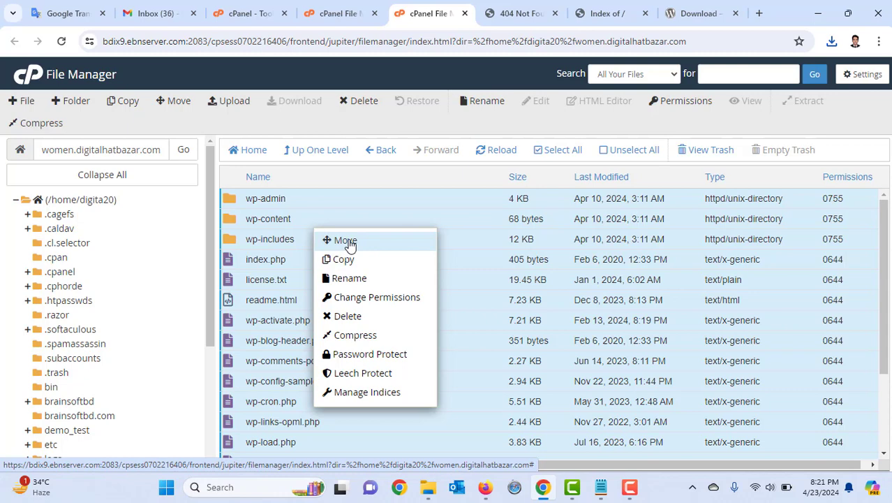
{"action": "left_click", "coordinate": [347, 241]}
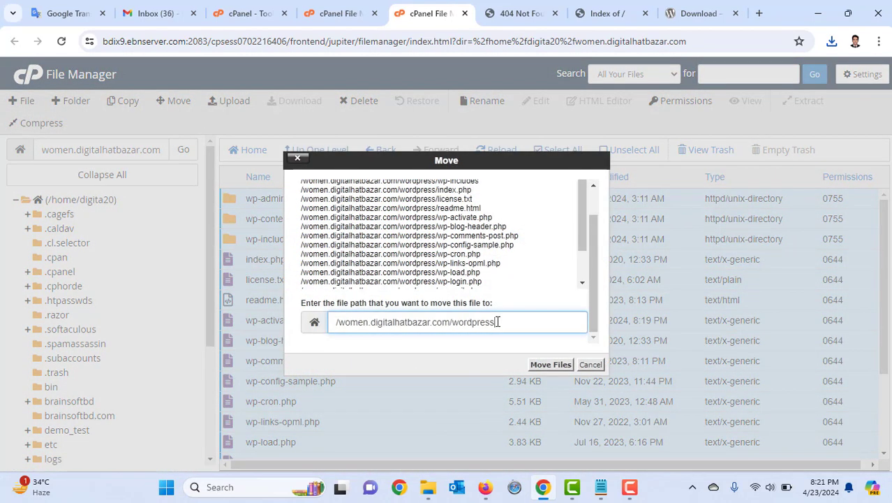
{"action": "left_click_drag", "start_coordinate": [492, 321], "coordinate": [452, 322]}
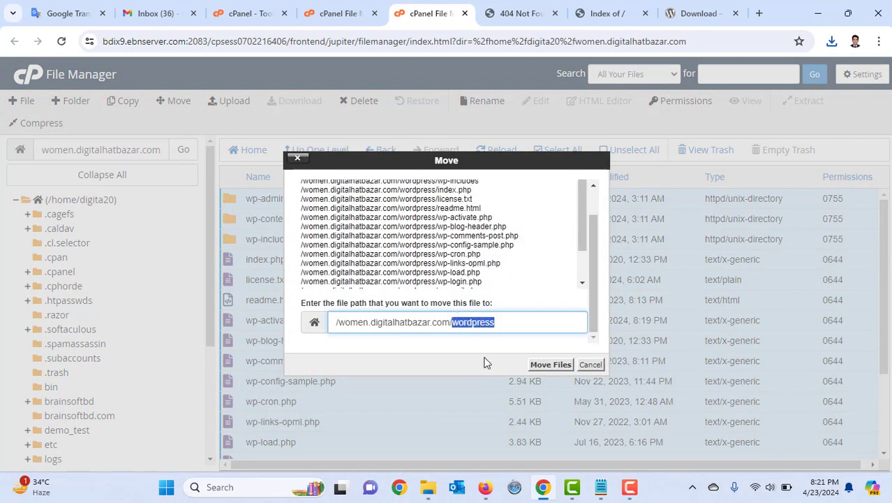
{"action": "key", "text": "BackSpace"}
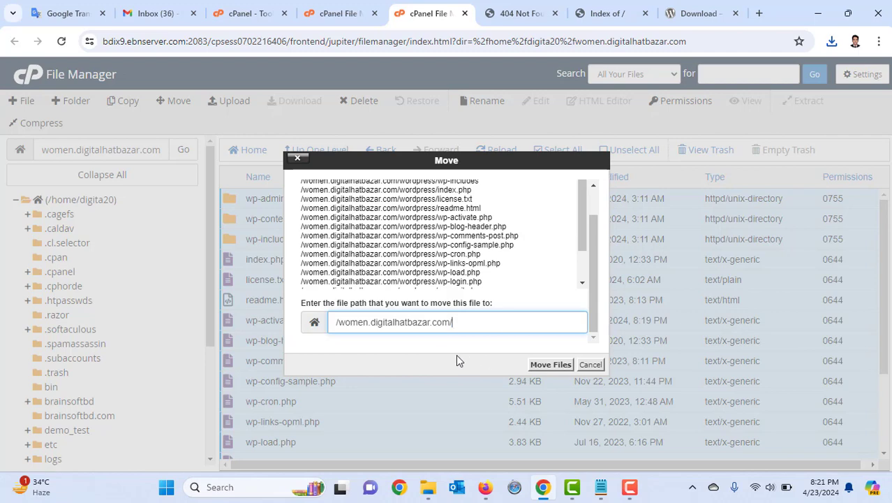
{"action": "left_click", "coordinate": [532, 365]}
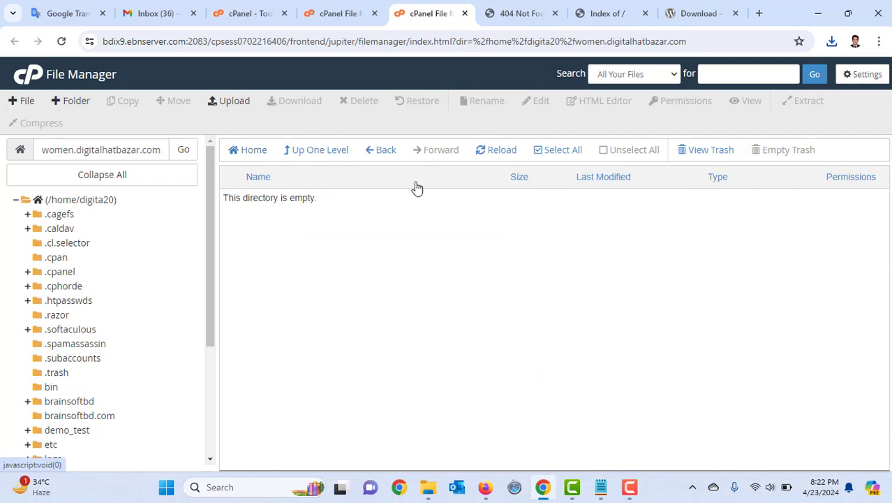
{"action": "left_click", "coordinate": [384, 155]}
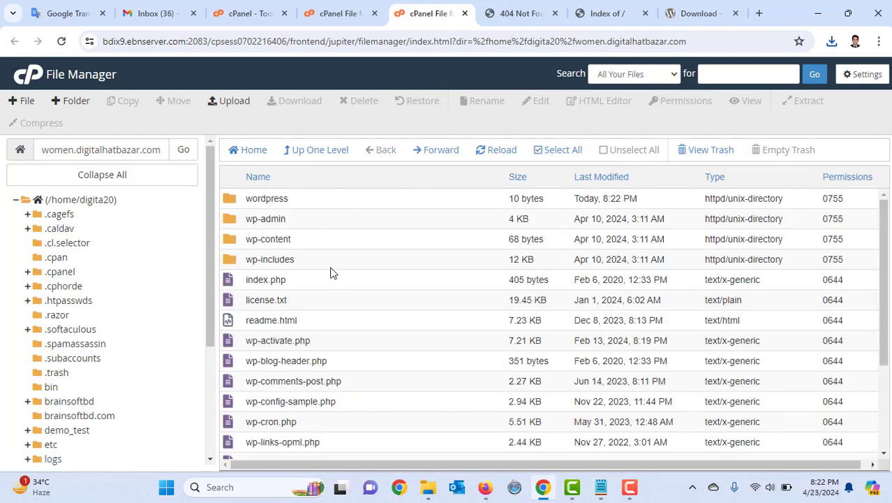
{"action": "scroll", "coordinate": [291, 299], "scroll_direction": "down", "scroll_amount": 2}
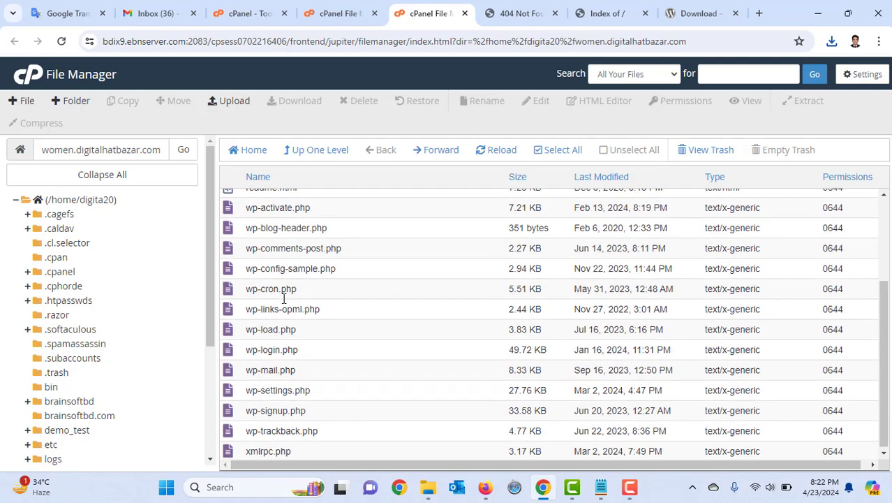
{"action": "scroll", "coordinate": [308, 307], "scroll_direction": "up", "scroll_amount": 2}
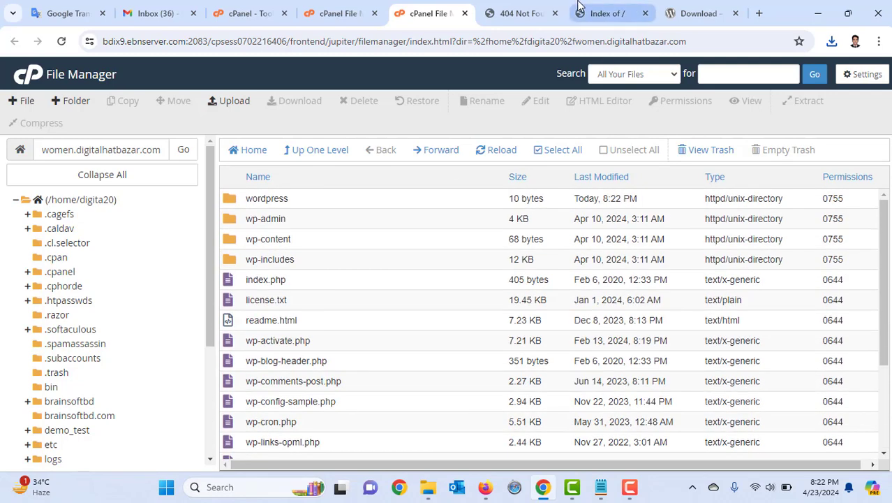
Load women.digitalhatbazar.com without /wp-admin/ and continue the installer in English (United States)
{"action": "left_click", "coordinate": [531, 12]}
{"action": "left_click", "coordinate": [287, 41]}
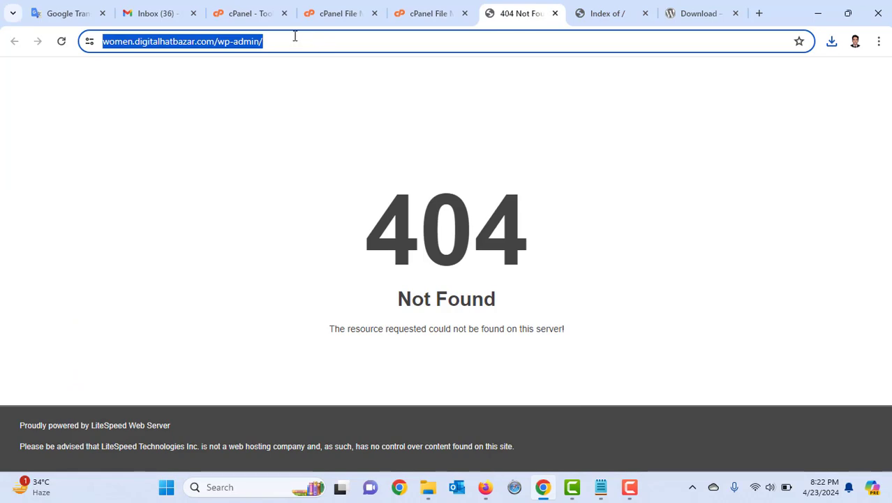
{"action": "left_click", "coordinate": [296, 38]}
{"action": "key", "text": "BackSpace"}
{"action": "key", "text": "BackSpace"}
{"action": "key", "text": "BackSpace"}
{"action": "key", "text": "BackSpace"}
{"action": "key", "text": "BackSpace"}
{"action": "key", "text": "BackSpace"}
{"action": "key", "text": "BackSpace"}
{"action": "key", "text": "BackSpace"}
{"action": "key", "text": "BackSpace"}
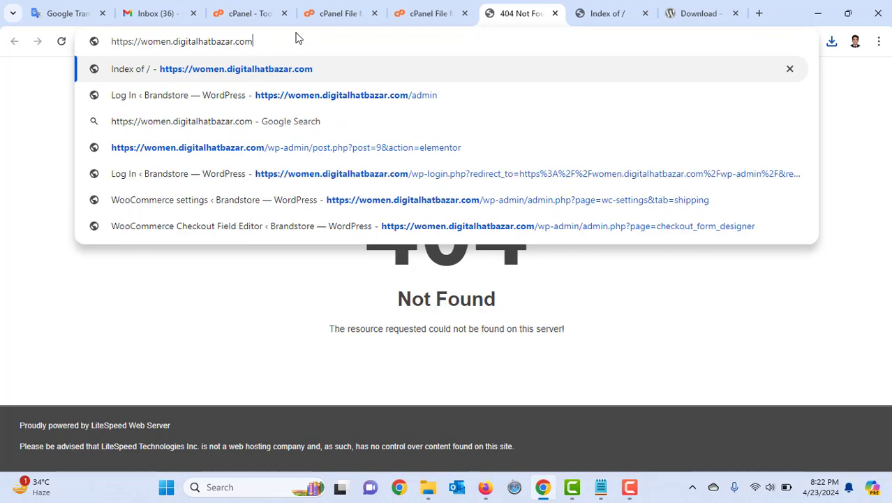
{"action": "key", "text": "Return"}
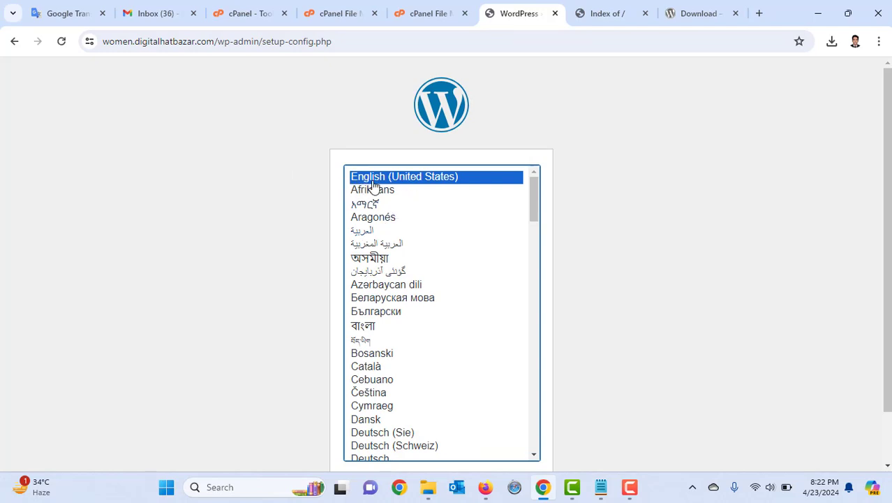
{"action": "scroll", "coordinate": [289, 213], "scroll_direction": "down", "scroll_amount": 2}
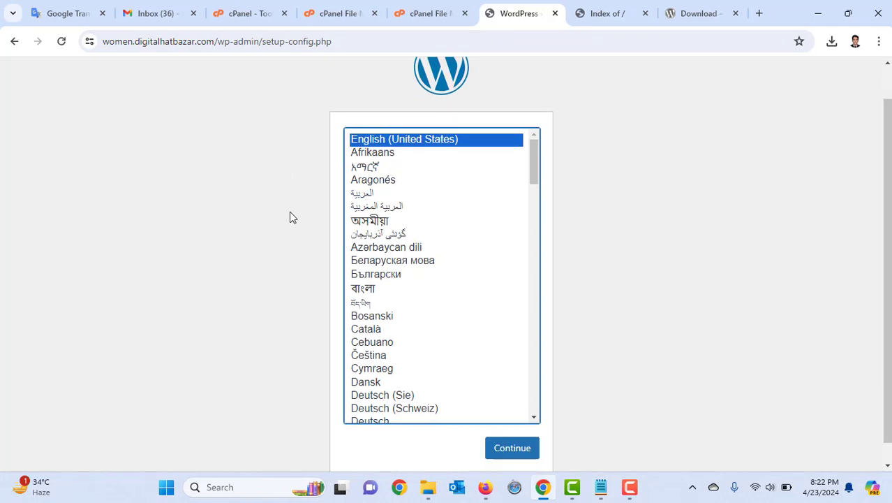
{"action": "left_click", "coordinate": [510, 432]}
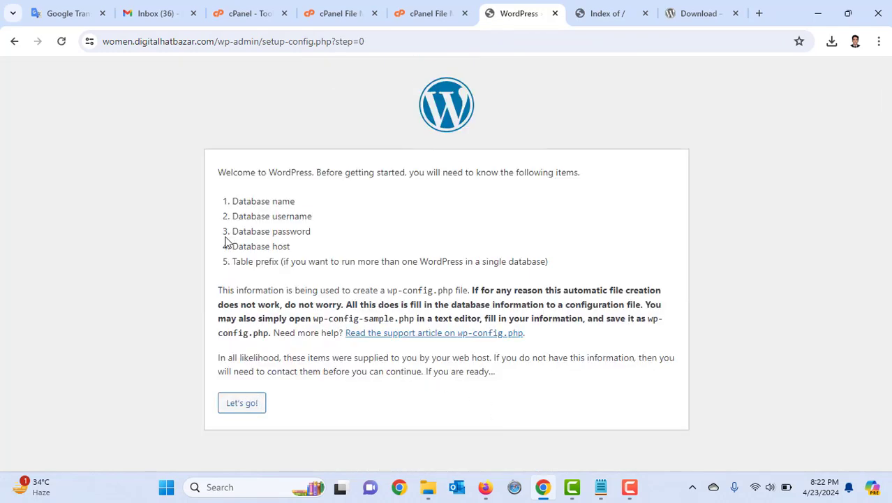
{"action": "left_click_drag", "start_coordinate": [311, 203], "coordinate": [234, 217]}
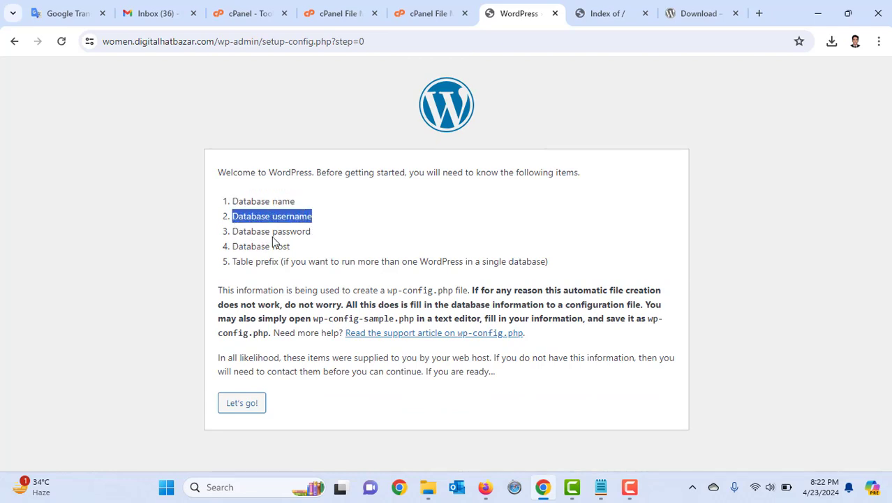
{"action": "left_click_drag", "start_coordinate": [319, 234], "coordinate": [230, 230]}
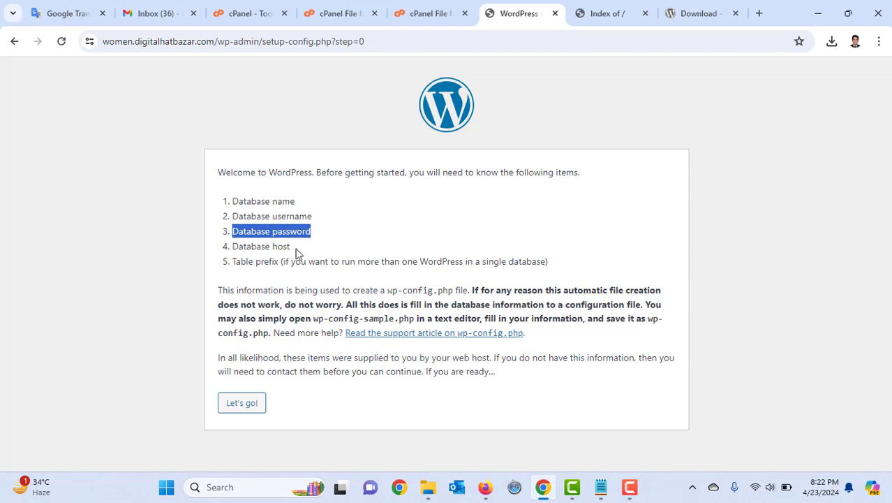
{"action": "left_click_drag", "start_coordinate": [296, 249], "coordinate": [232, 247]}
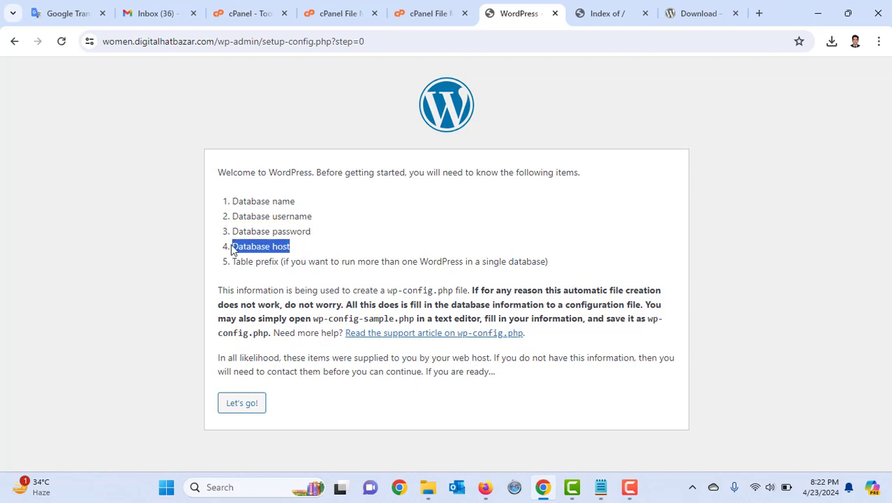
{"action": "left_click", "coordinate": [242, 404]}
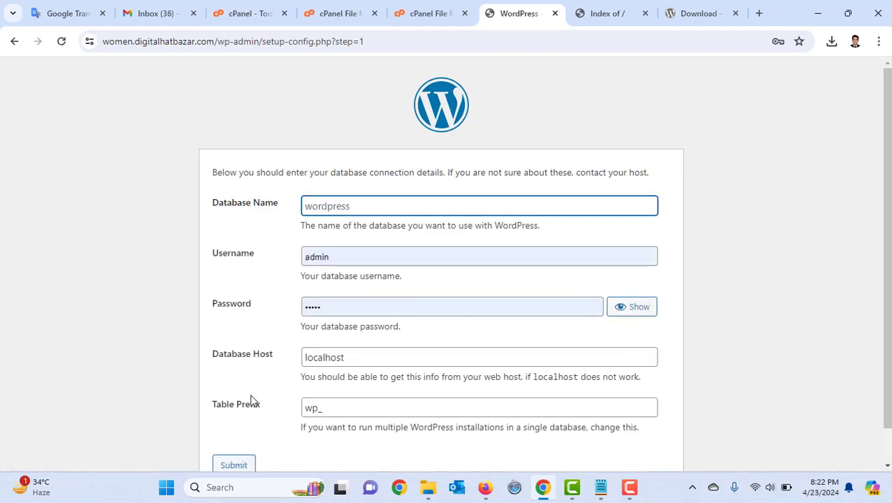
{"action": "left_click", "coordinate": [372, 207]}
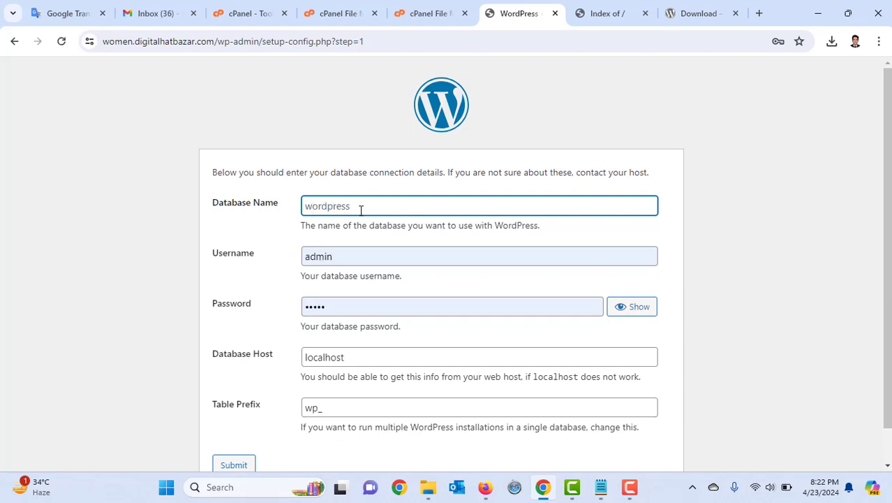
{"action": "scroll", "coordinate": [360, 210], "scroll_direction": "down", "scroll_amount": 1}
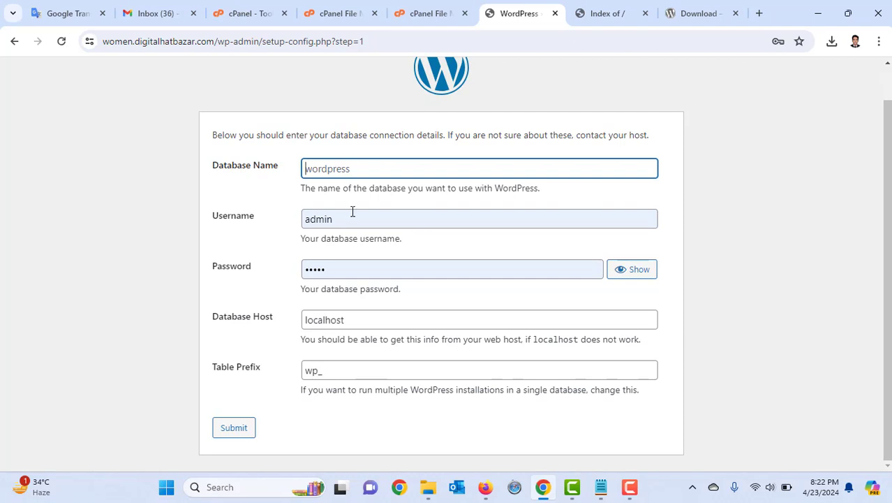
{"action": "type", "text": "womendigital"}
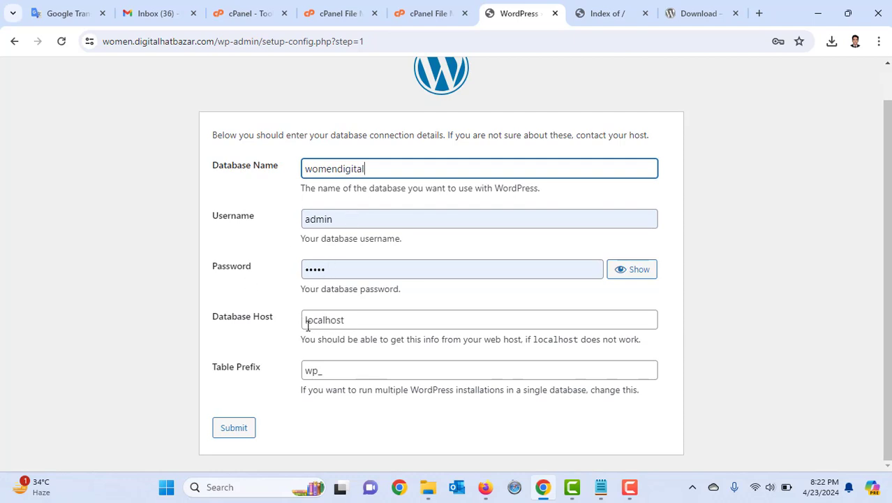